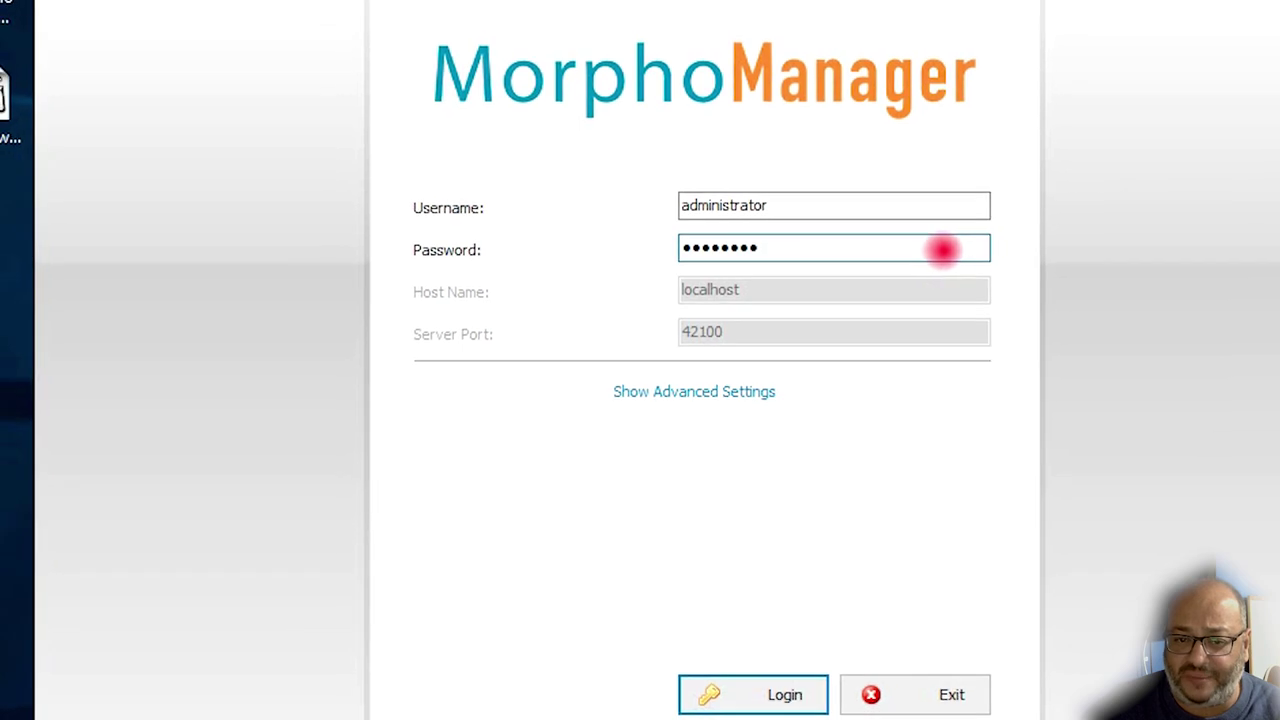
Step: Log in with the administrator account and open the Biometric Device Configuration list in the administration area
{"action": "left_click", "coordinate": [775, 695]}
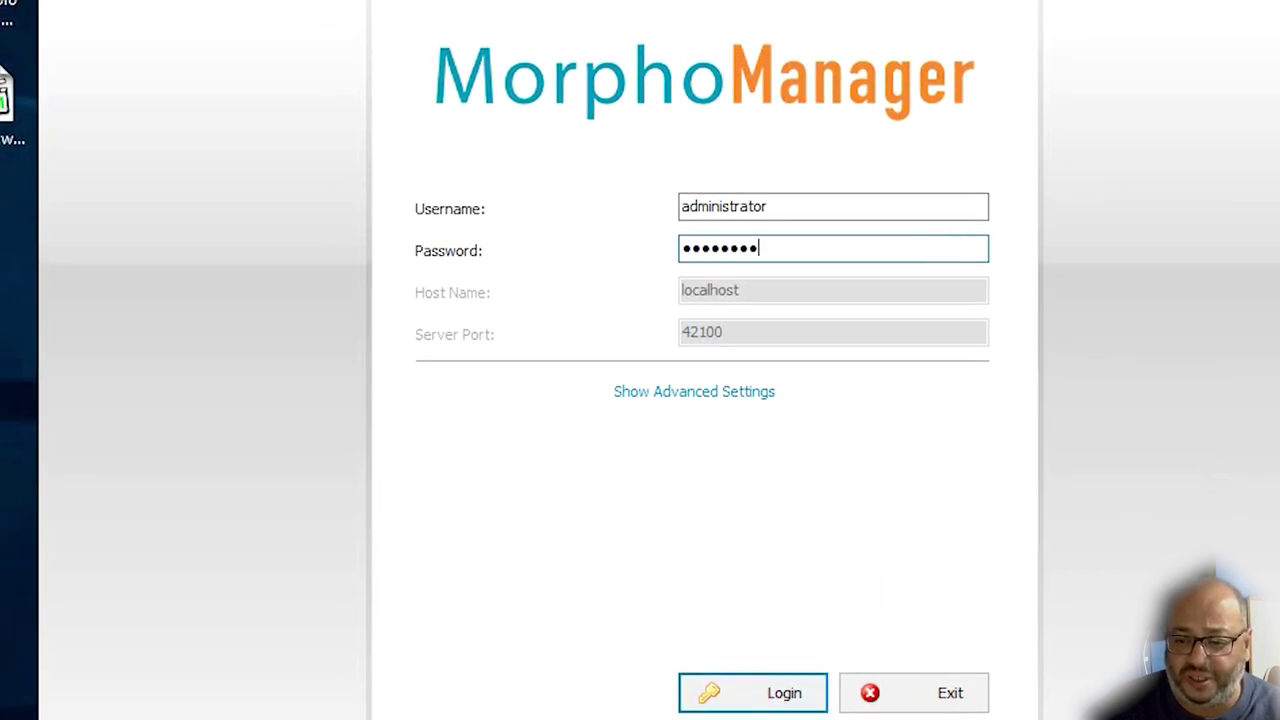
{"action": "left_click", "coordinate": [749, 697]}
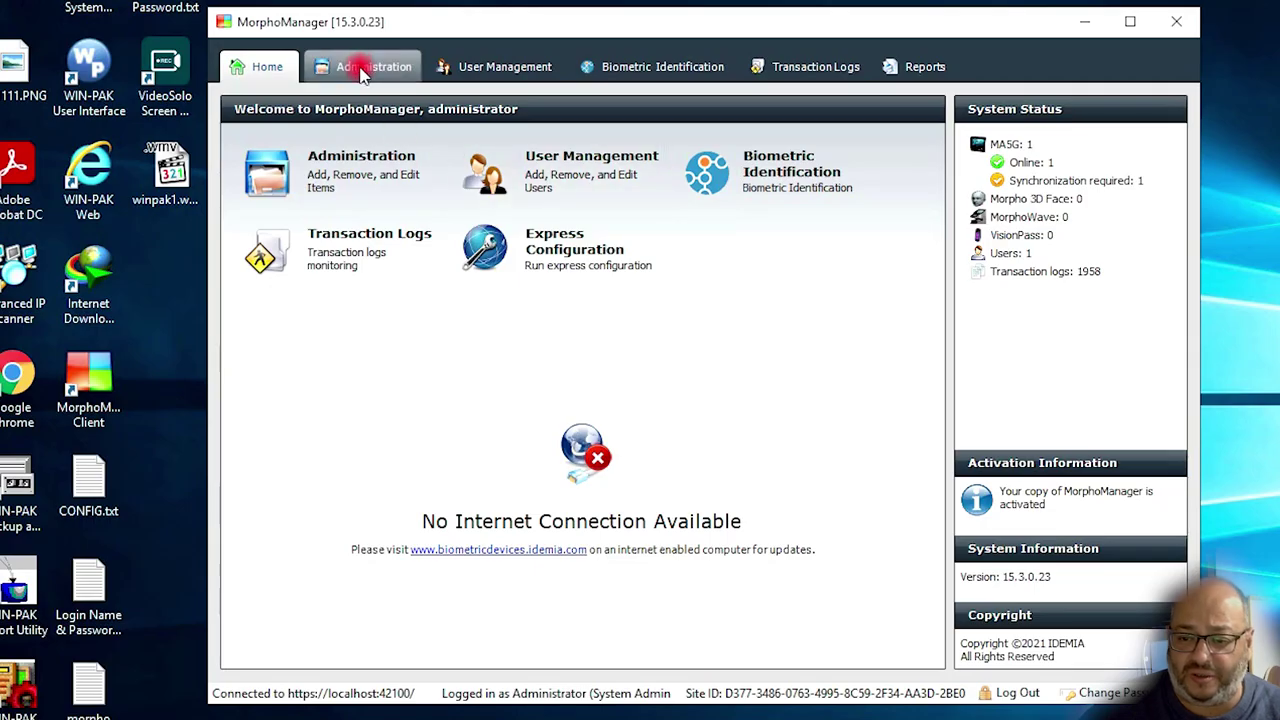
{"action": "left_click", "coordinate": [365, 70]}
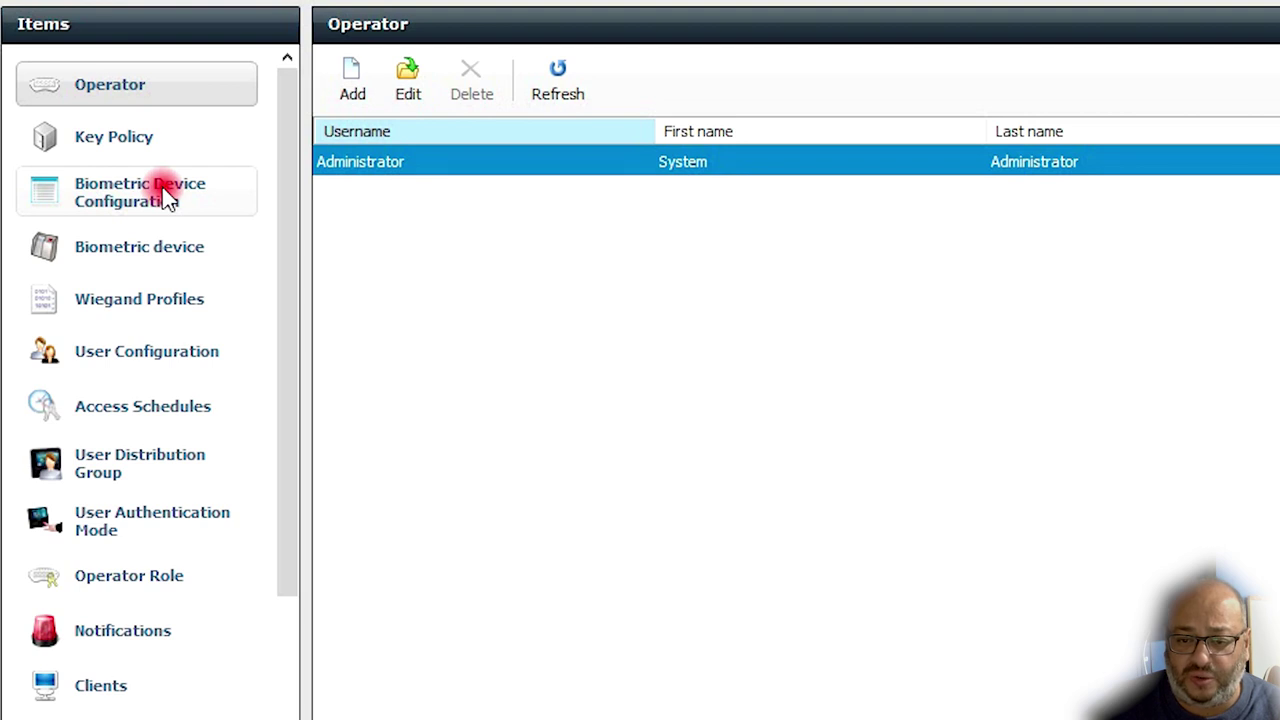
{"action": "left_click", "coordinate": [165, 248]}
{"action": "left_click", "coordinate": [163, 192]}
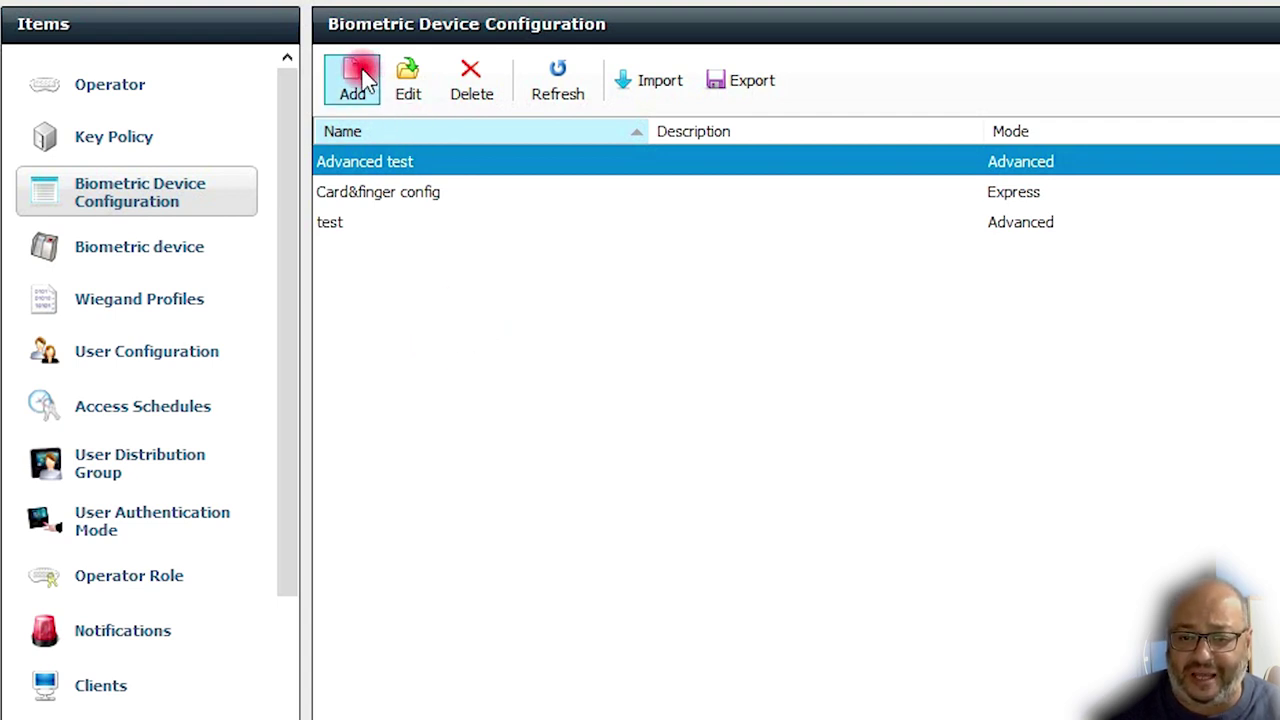
Step: Open the Card&finger config entry for editing and select Express as its configuration mode
{"action": "double_click", "coordinate": [452, 200]}
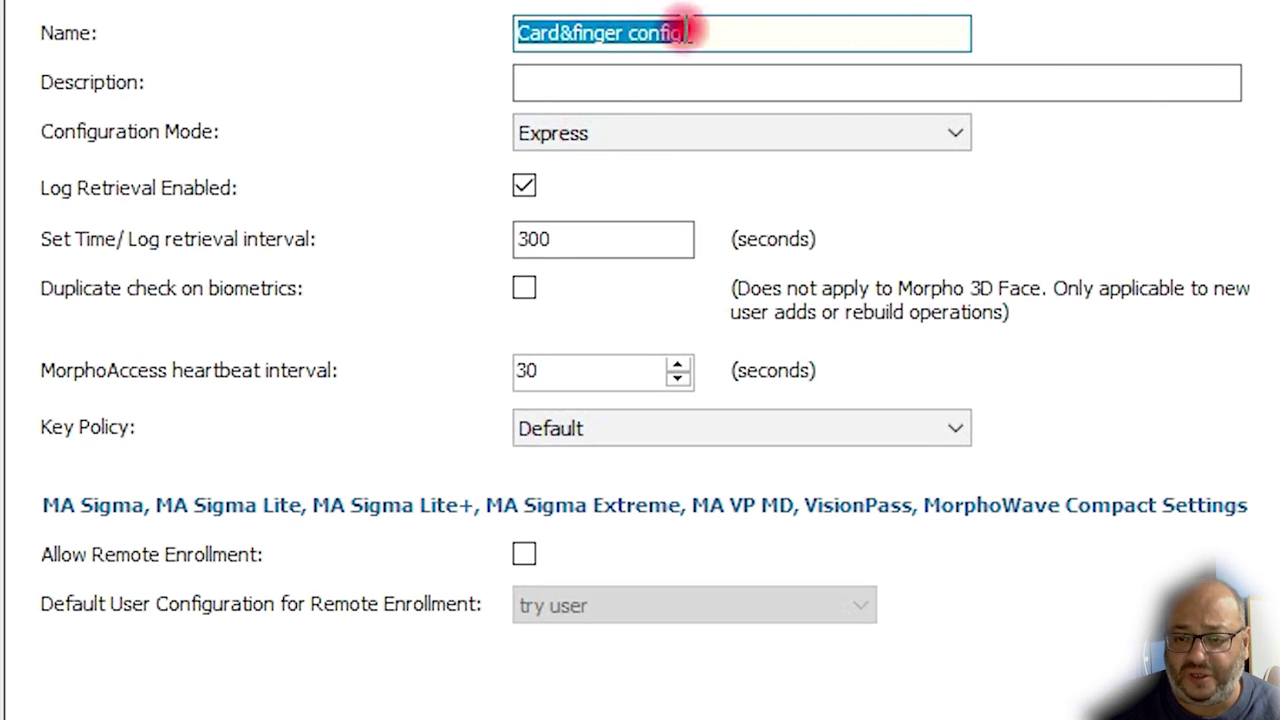
{"action": "left_click", "coordinate": [754, 129]}
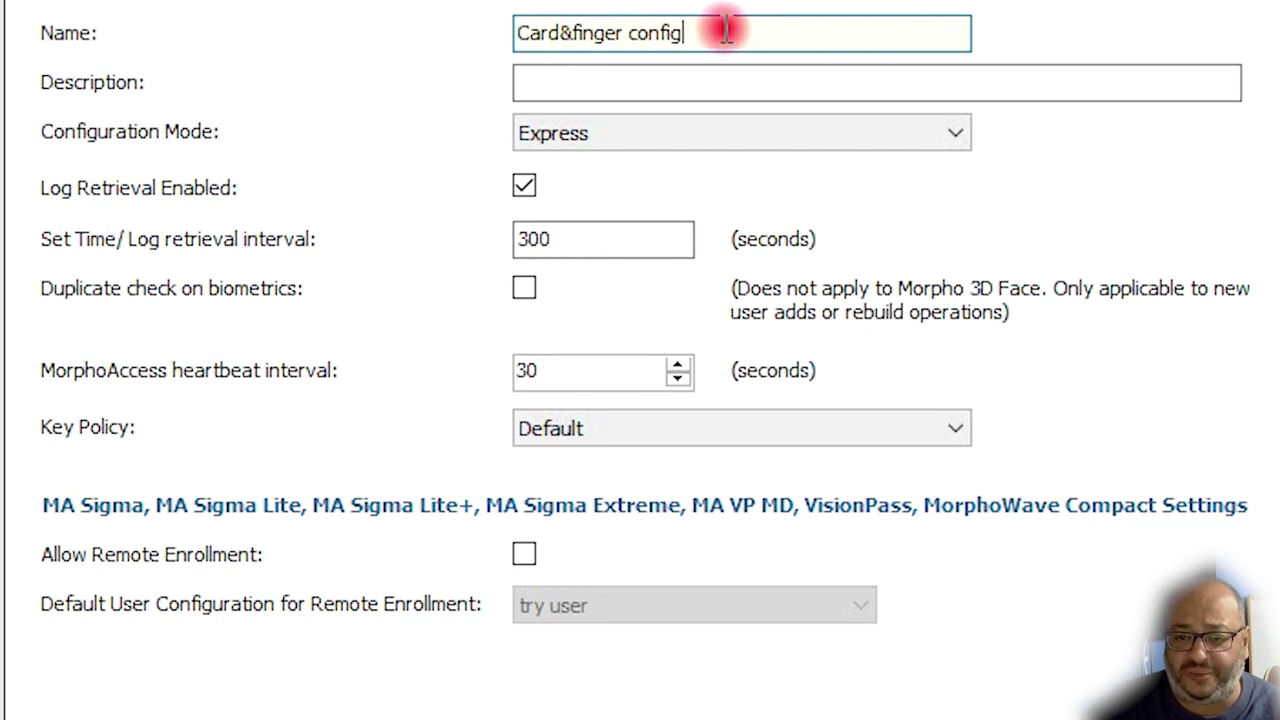
{"action": "type", "text": "-"}
{"action": "key", "text": "BackSpace"}
{"action": "key", "text": "BackSpace"}
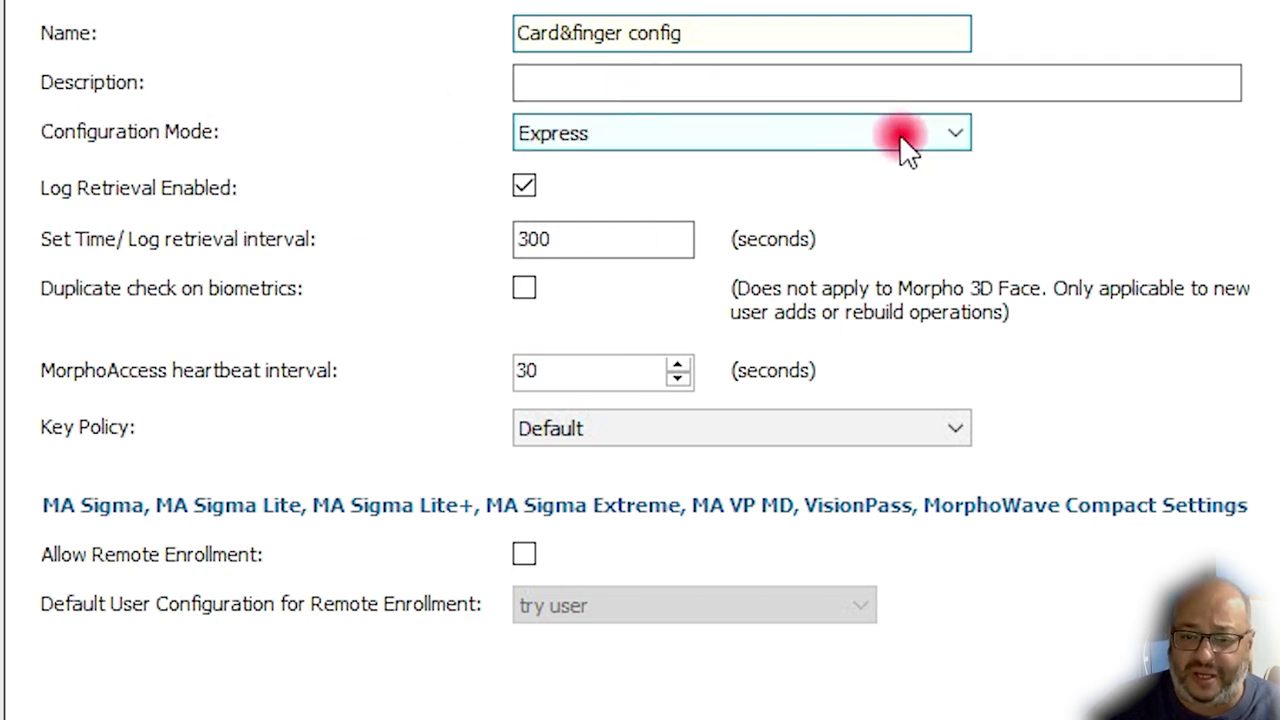
{"action": "left_click", "coordinate": [955, 135]}
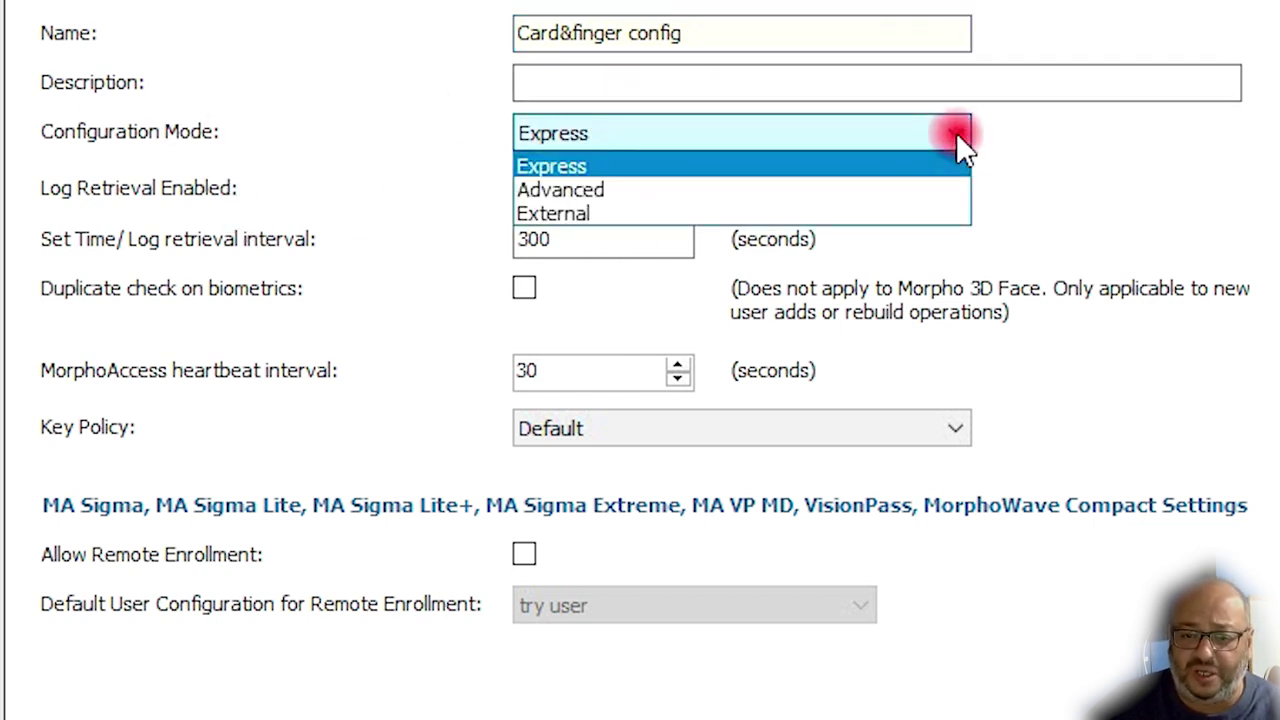
{"action": "left_click", "coordinate": [901, 160]}
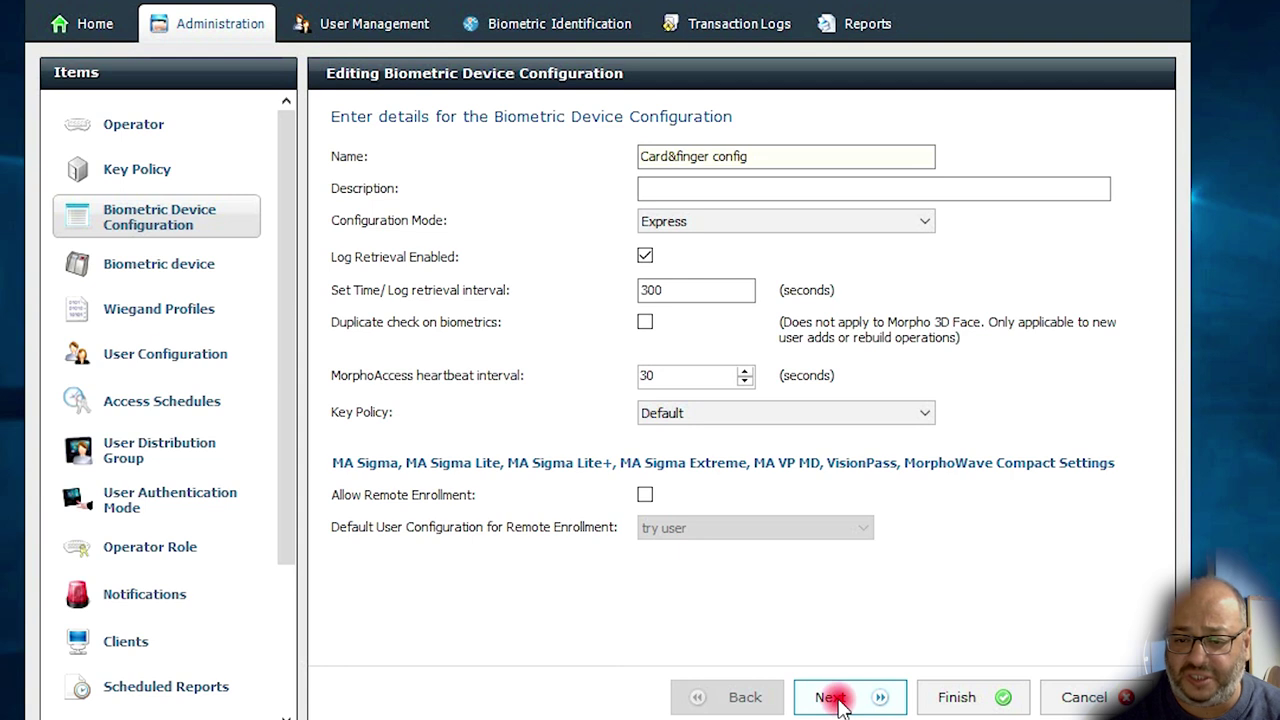
Step: Set the configuration's Multi-Factor Mode to Custom, with Biometric, Mifare Classic and Mifare DESFire 3DES enabled
{"action": "left_click", "coordinate": [831, 697]}
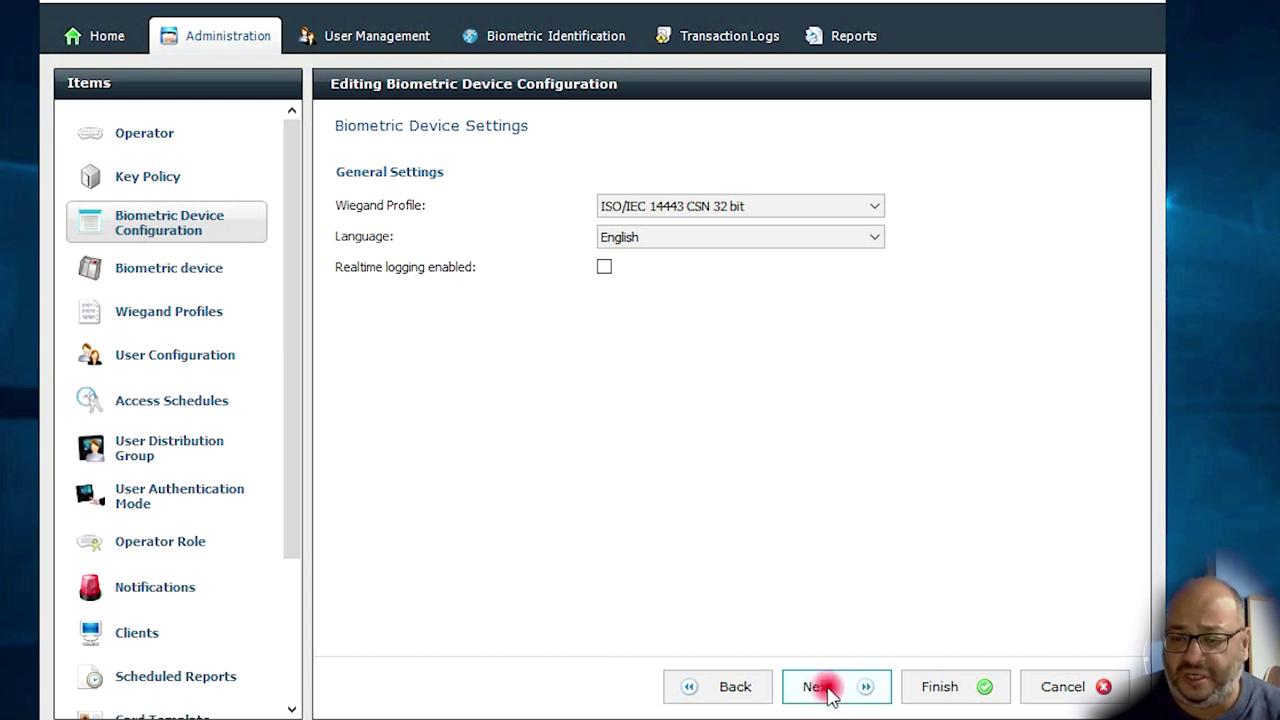
{"action": "left_click", "coordinate": [828, 694]}
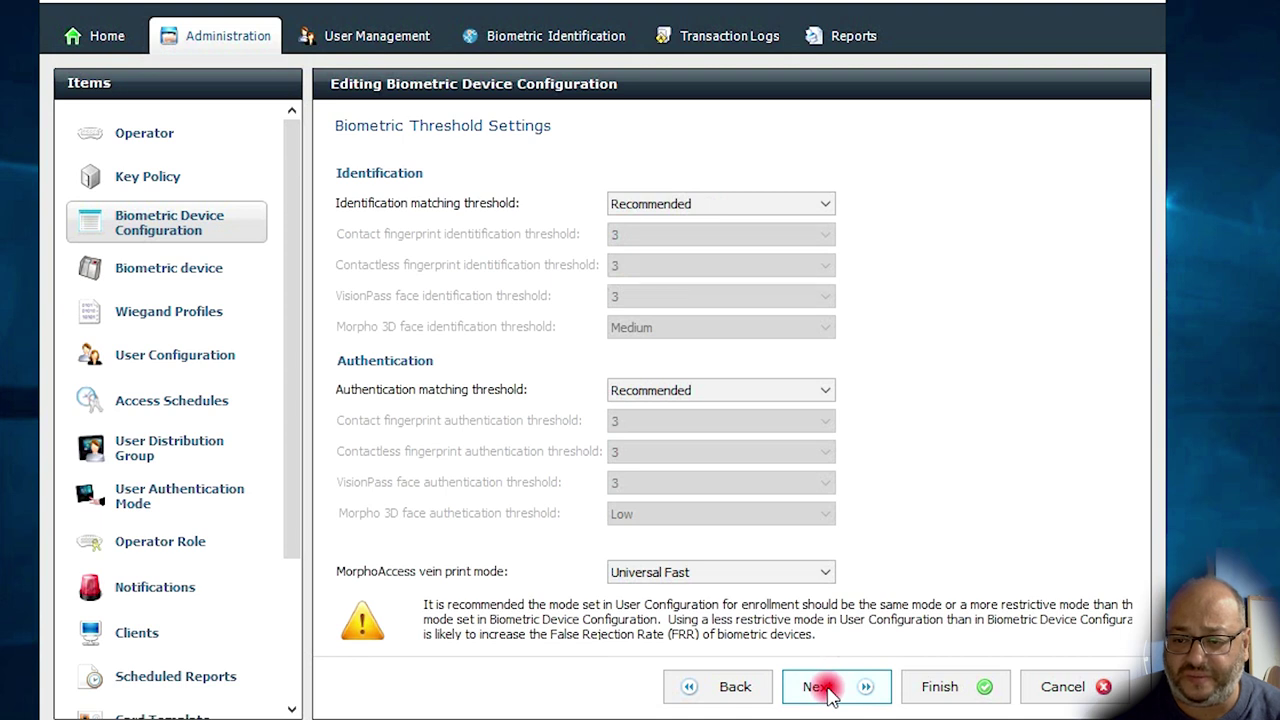
{"action": "left_click", "coordinate": [828, 694]}
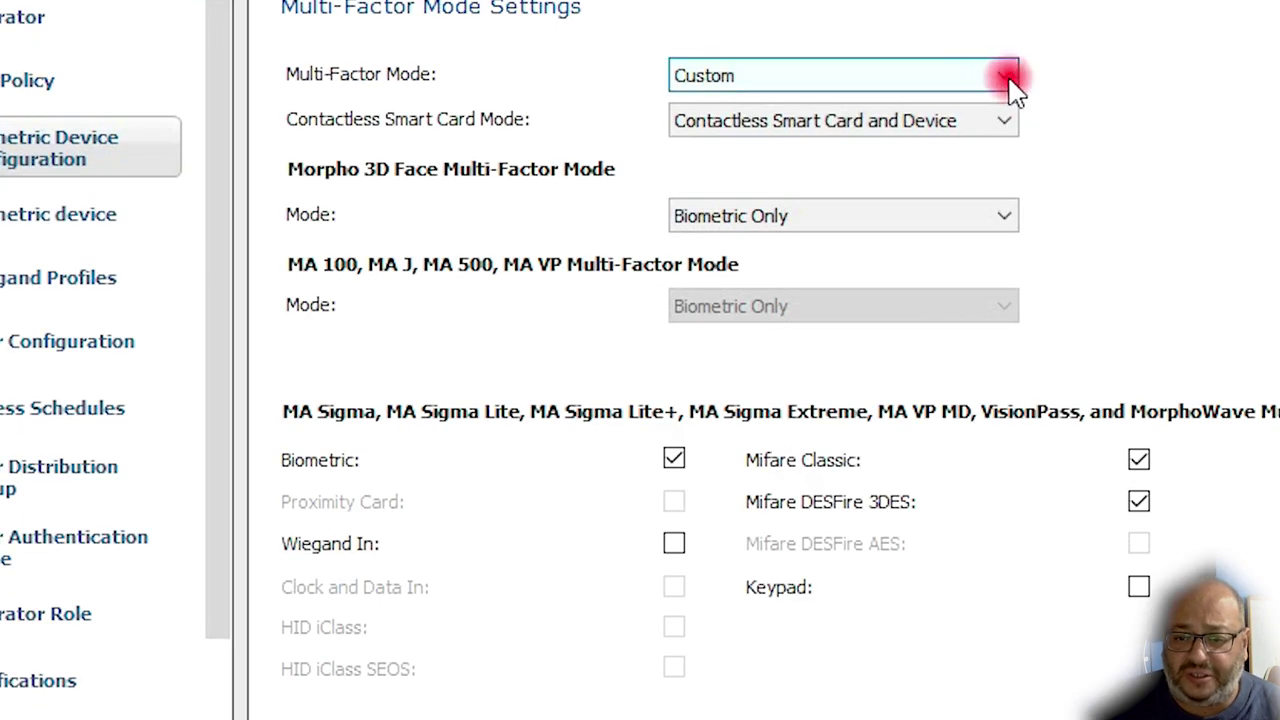
{"action": "left_click", "coordinate": [1004, 76]}
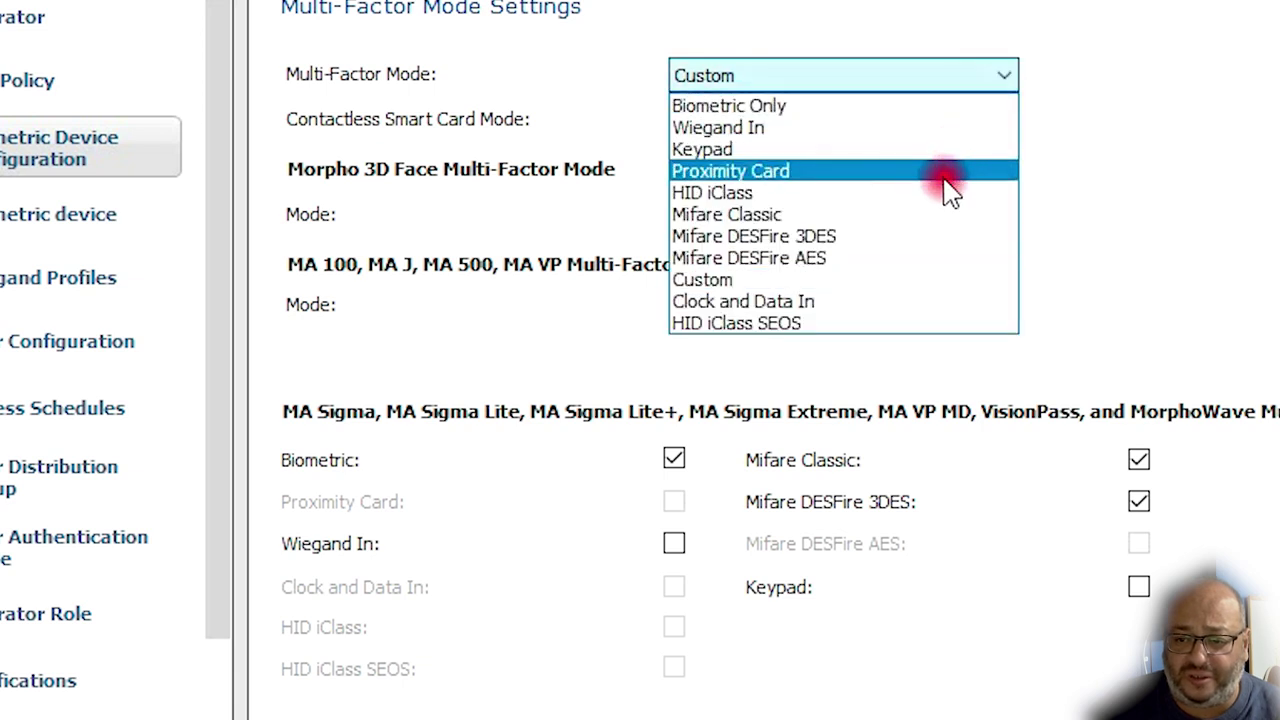
{"action": "left_click", "coordinate": [914, 280]}
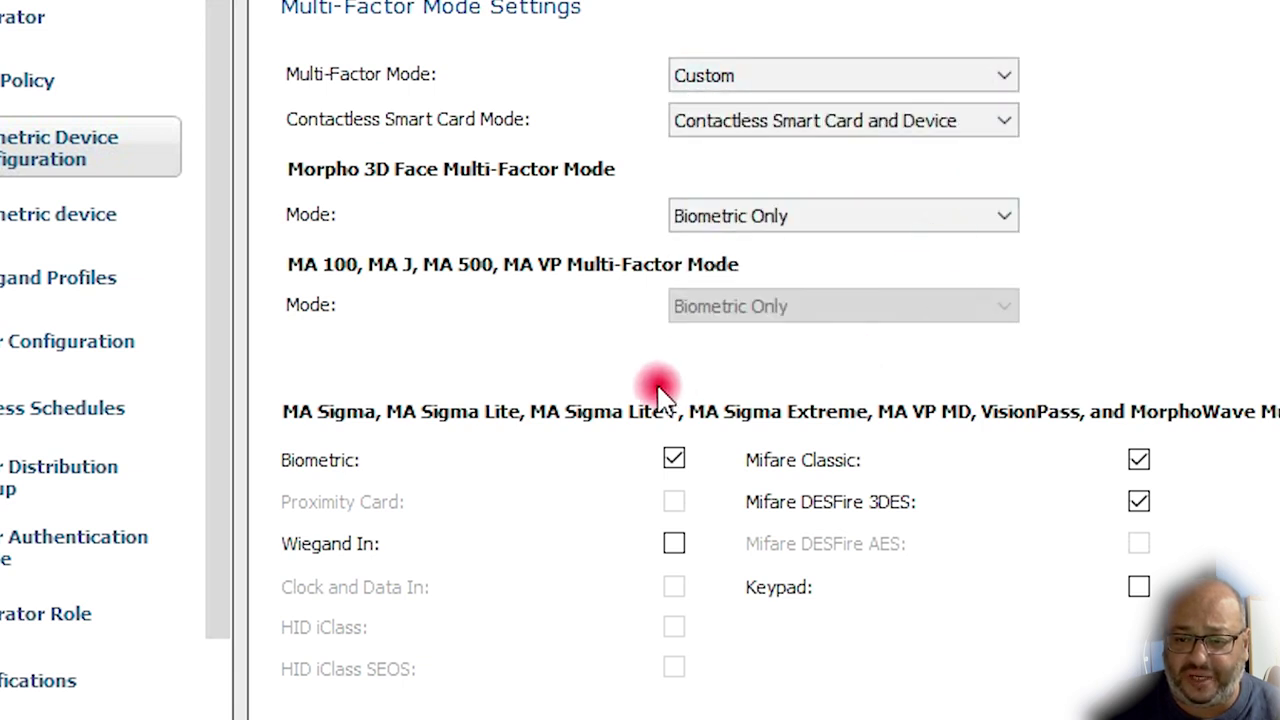
{"action": "left_click", "coordinate": [672, 460]}
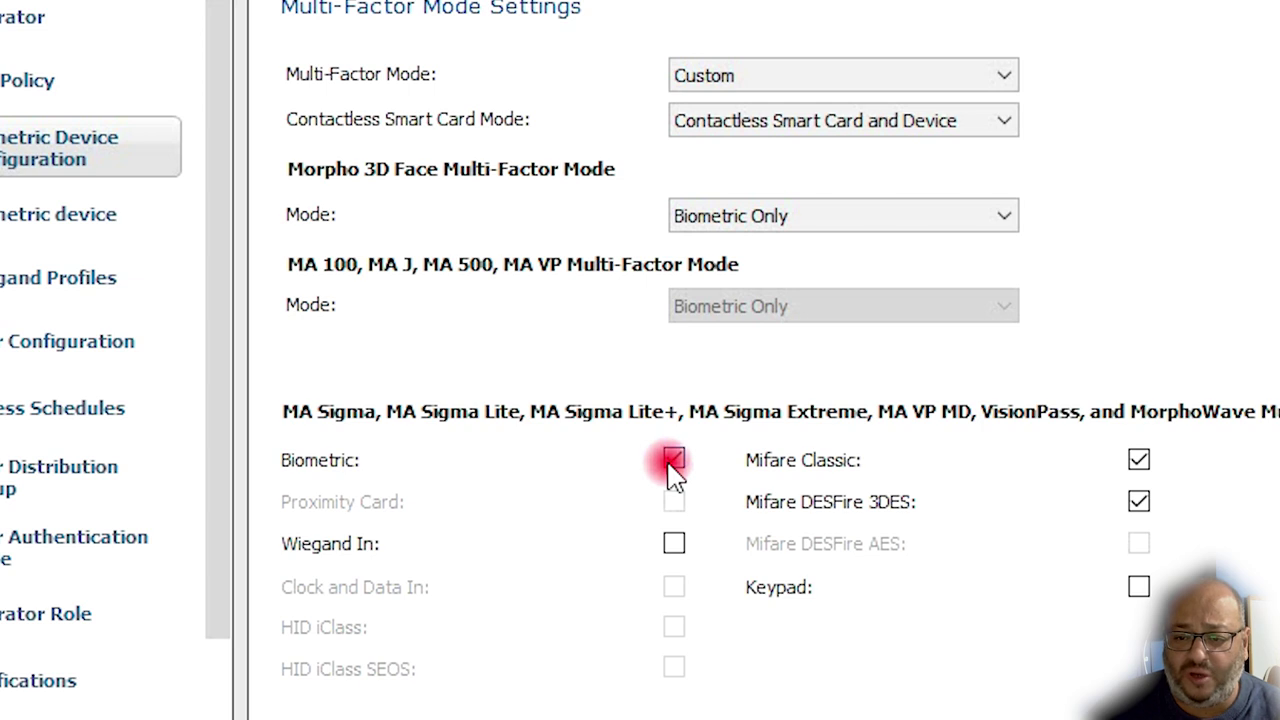
{"action": "left_click", "coordinate": [1146, 500]}
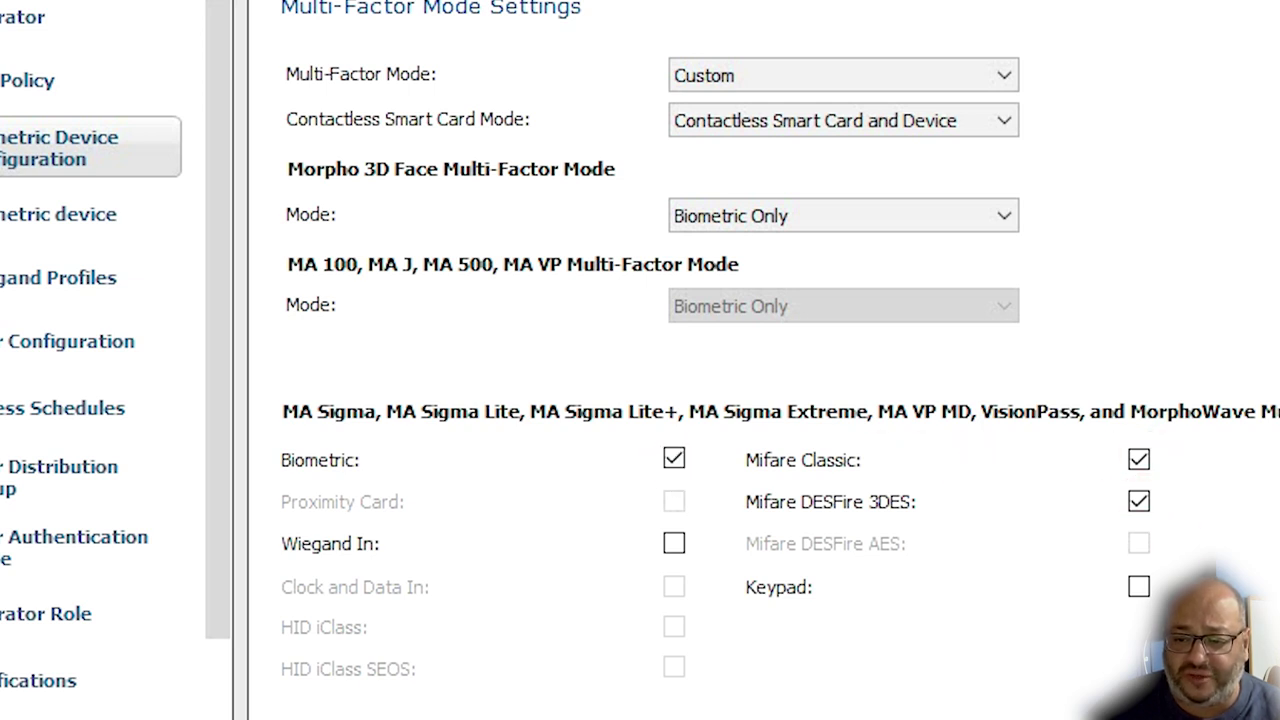
Step: Go through the remaining configuration pages without changes, save the Card&finger config, and open the Biometric device list
{"action": "left_click", "coordinate": [852, 701]}
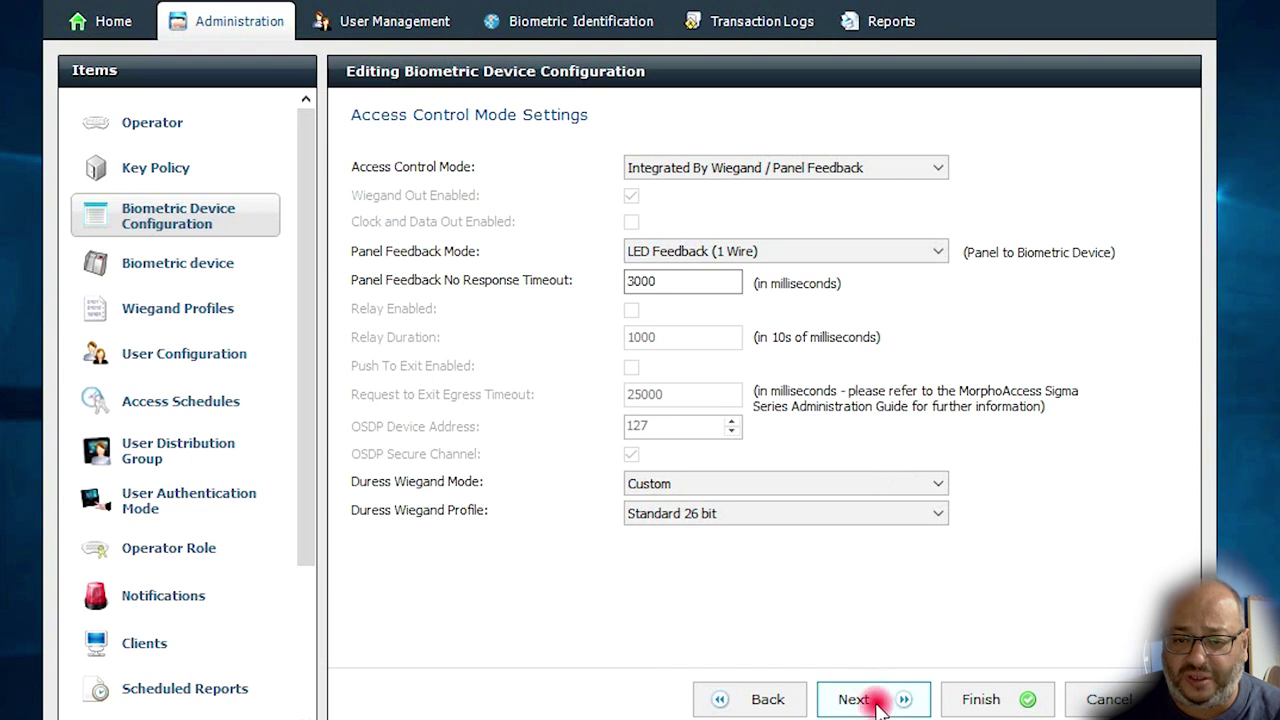
{"action": "left_click", "coordinate": [876, 703]}
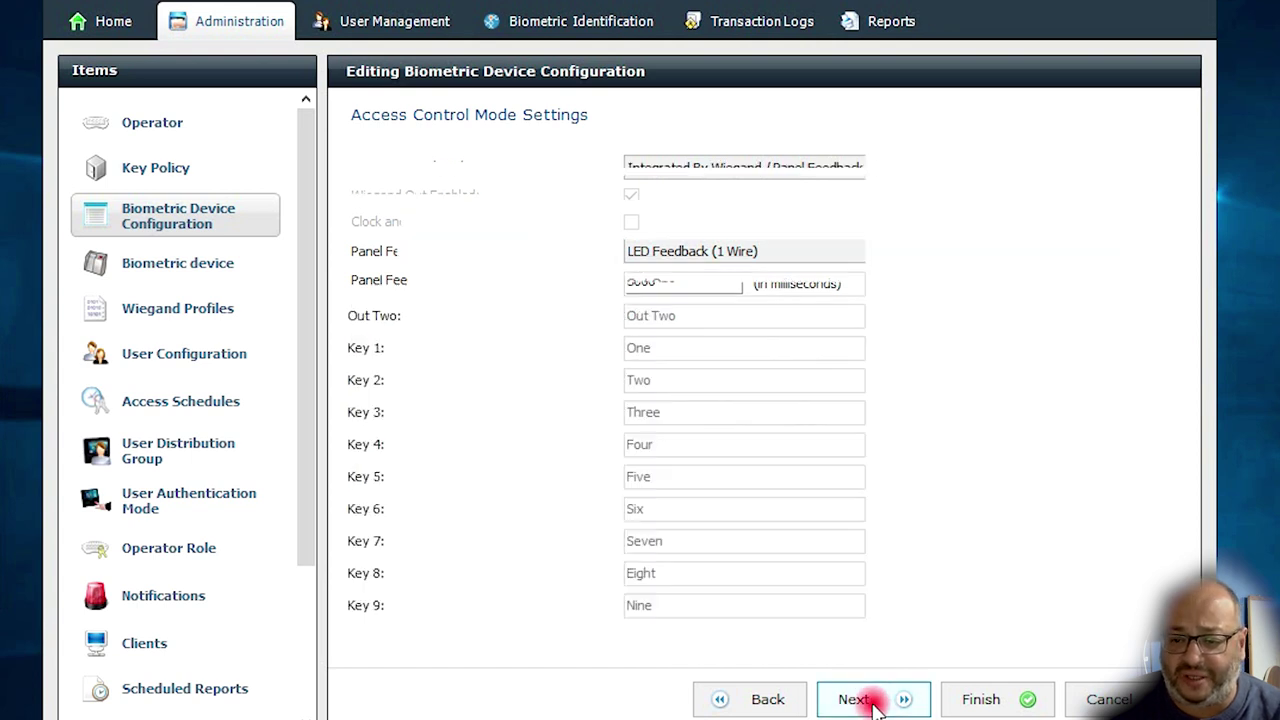
{"action": "left_click", "coordinate": [876, 703]}
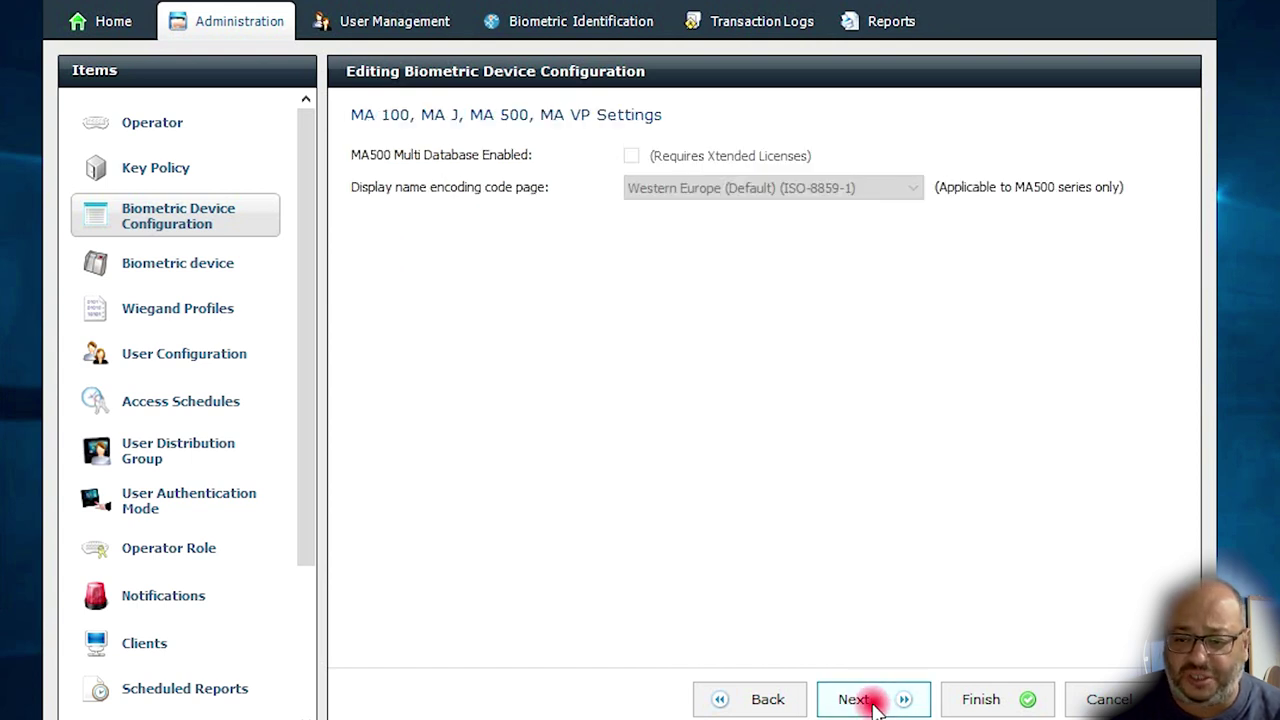
{"action": "left_click", "coordinate": [876, 703]}
{"action": "left_click", "coordinate": [876, 703]}
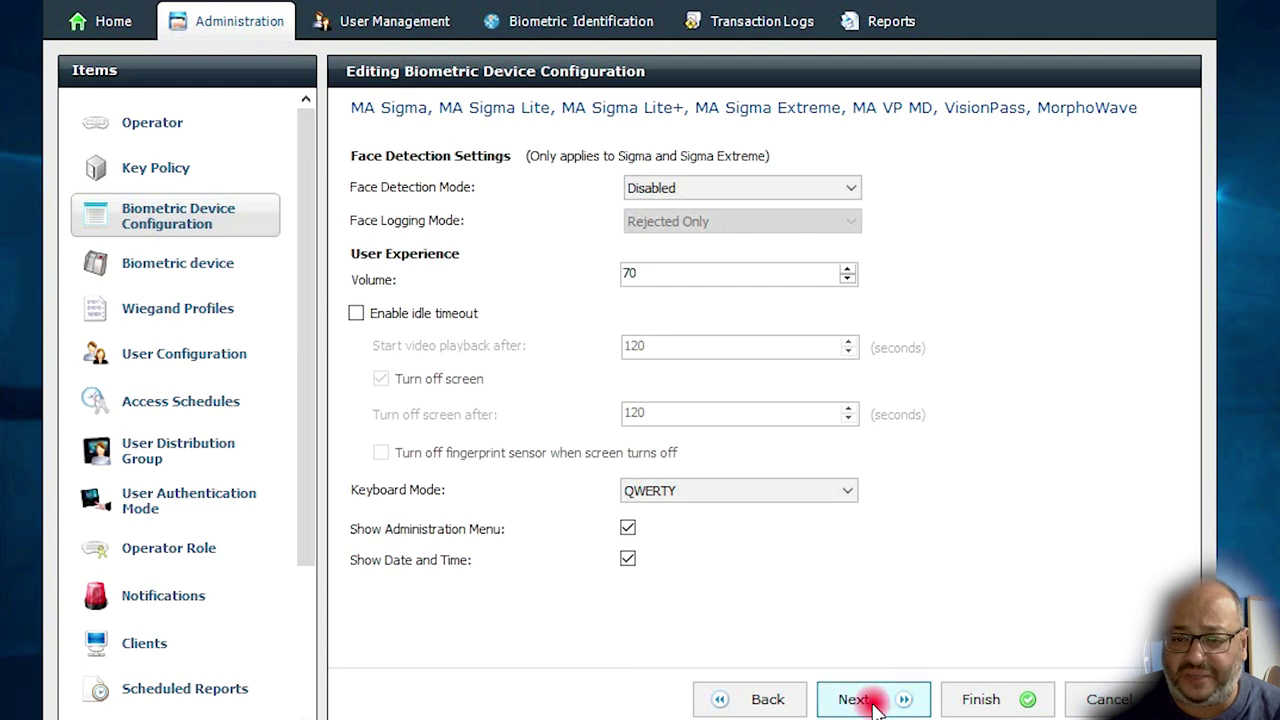
{"action": "left_click", "coordinate": [876, 703]}
{"action": "left_click", "coordinate": [876, 703]}
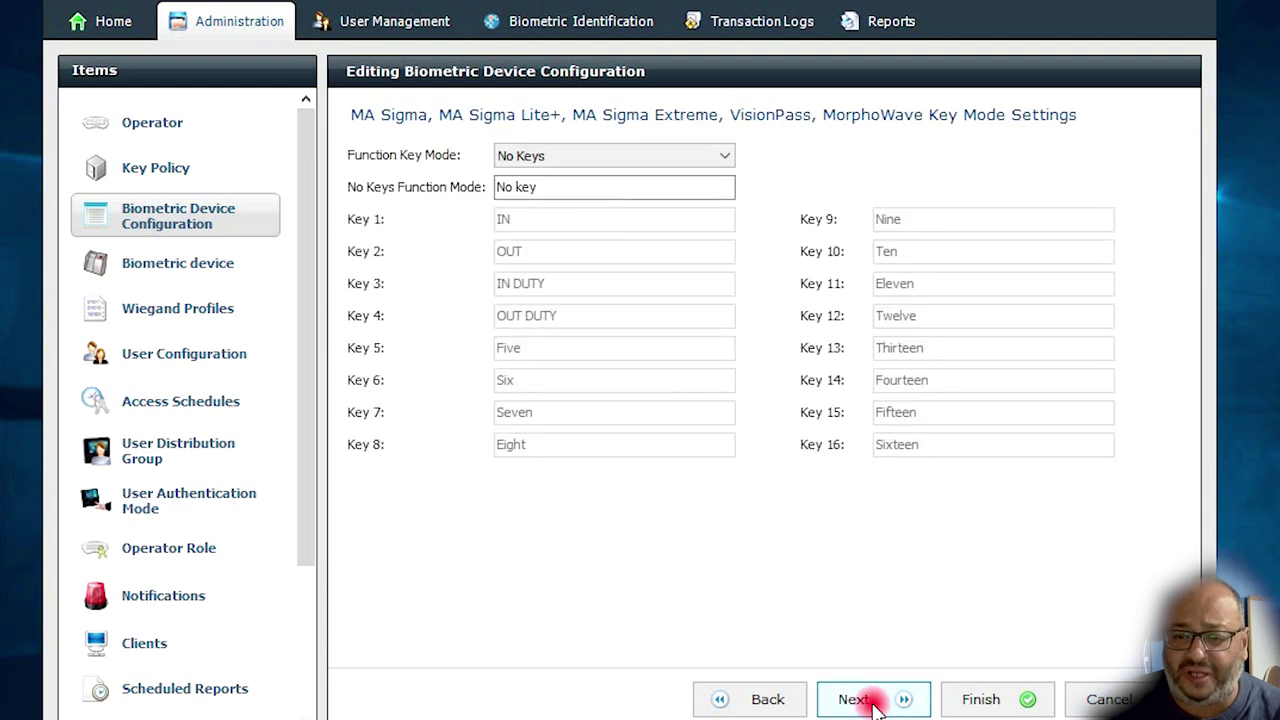
{"action": "left_click", "coordinate": [876, 703]}
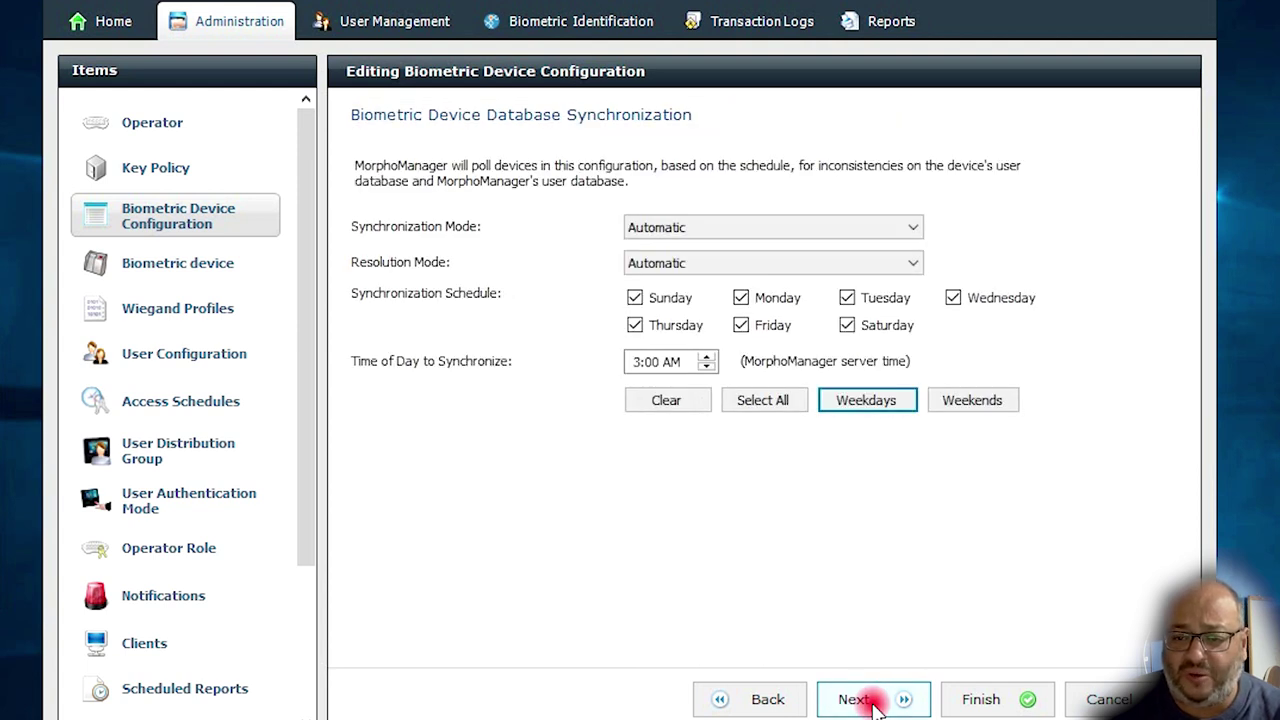
{"action": "left_click", "coordinate": [876, 703]}
{"action": "left_click", "coordinate": [876, 703]}
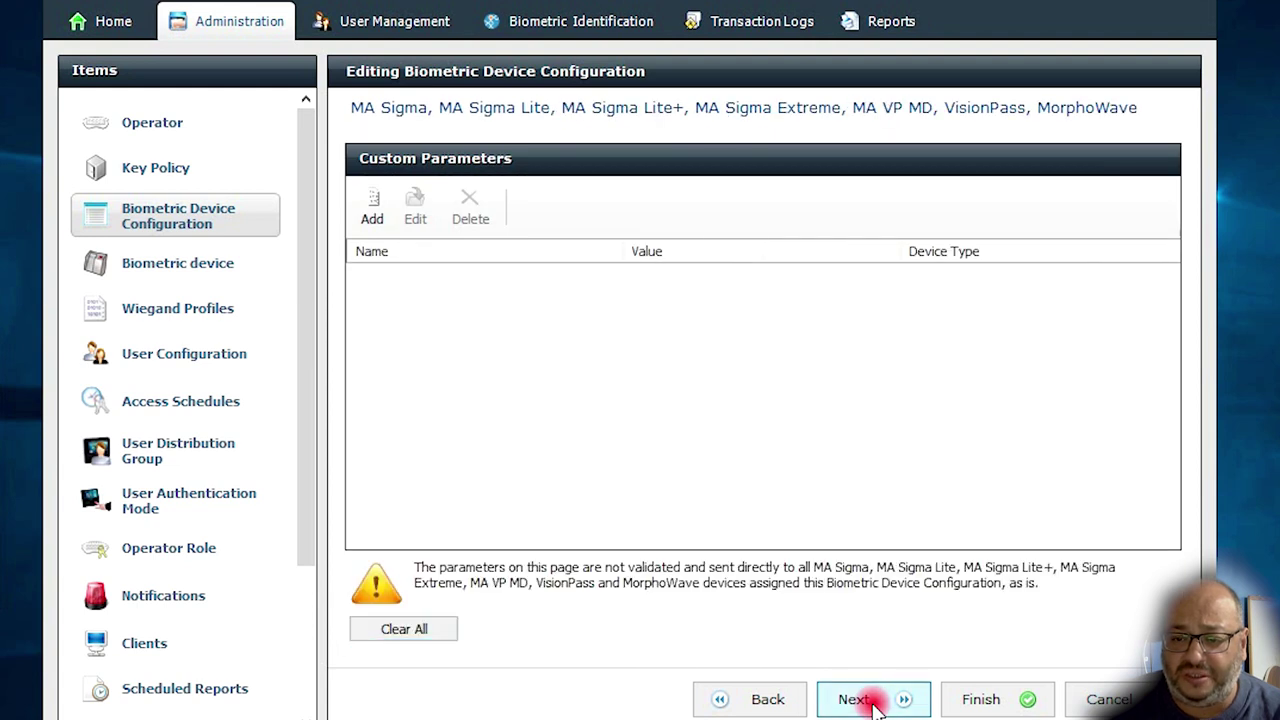
{"action": "left_click", "coordinate": [876, 703]}
{"action": "left_click", "coordinate": [876, 703]}
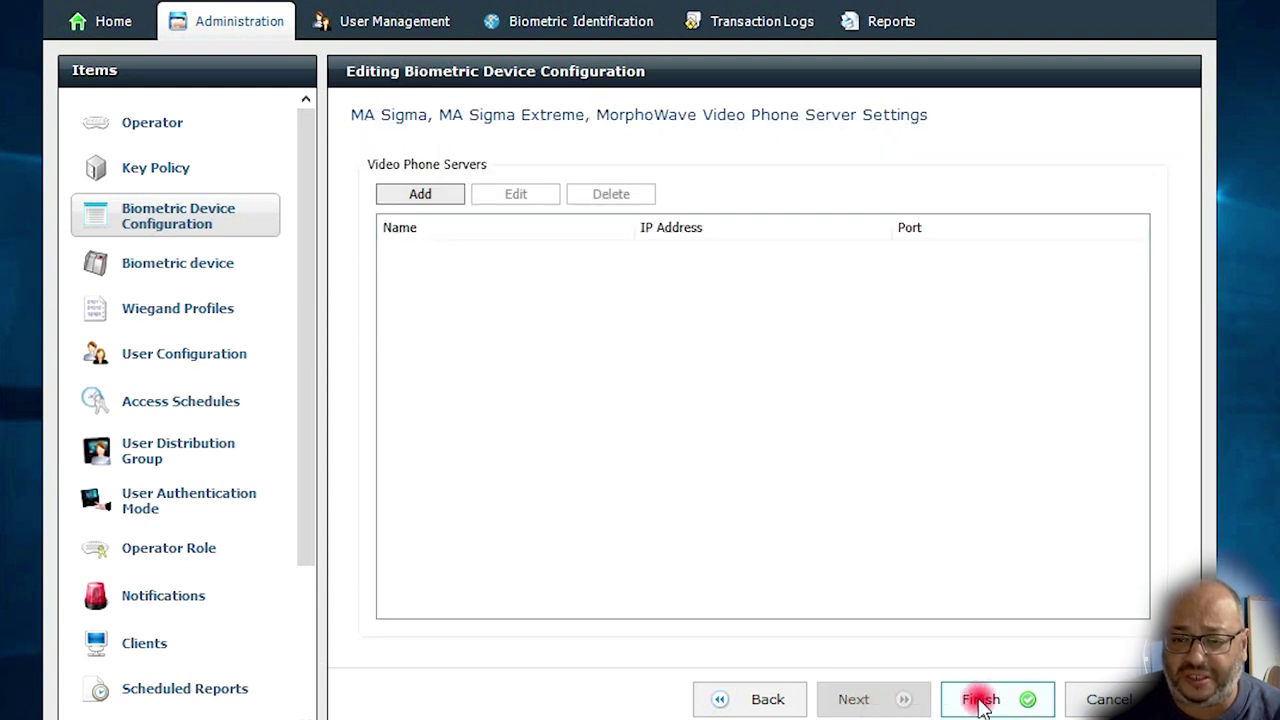
{"action": "left_click", "coordinate": [978, 699]}
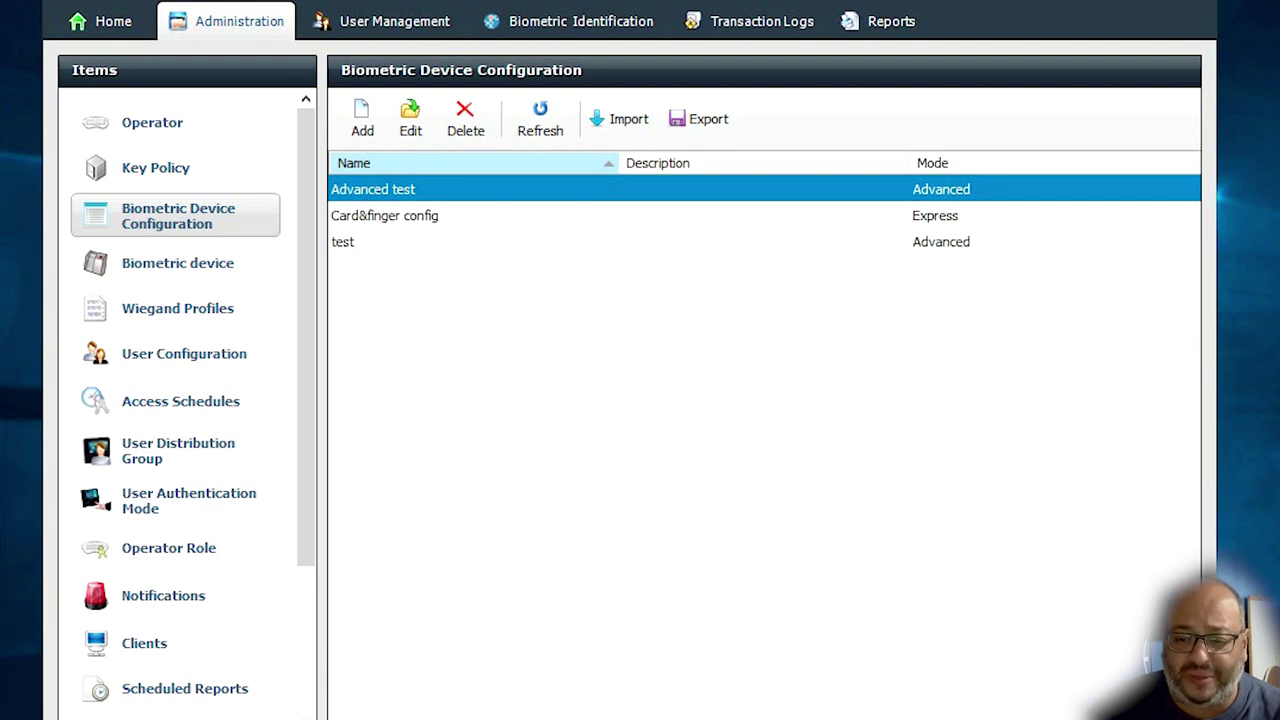
{"action": "left_click", "coordinate": [200, 265]}
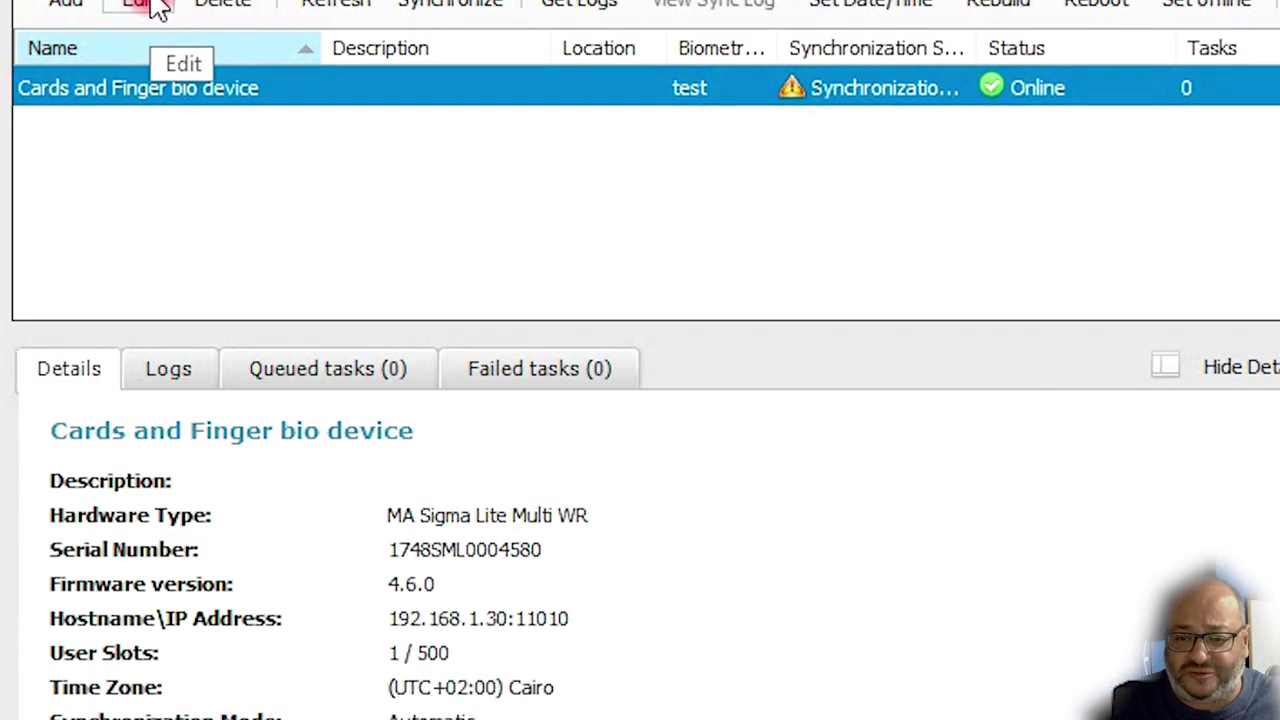
{"action": "left_click", "coordinate": [150, 6]}
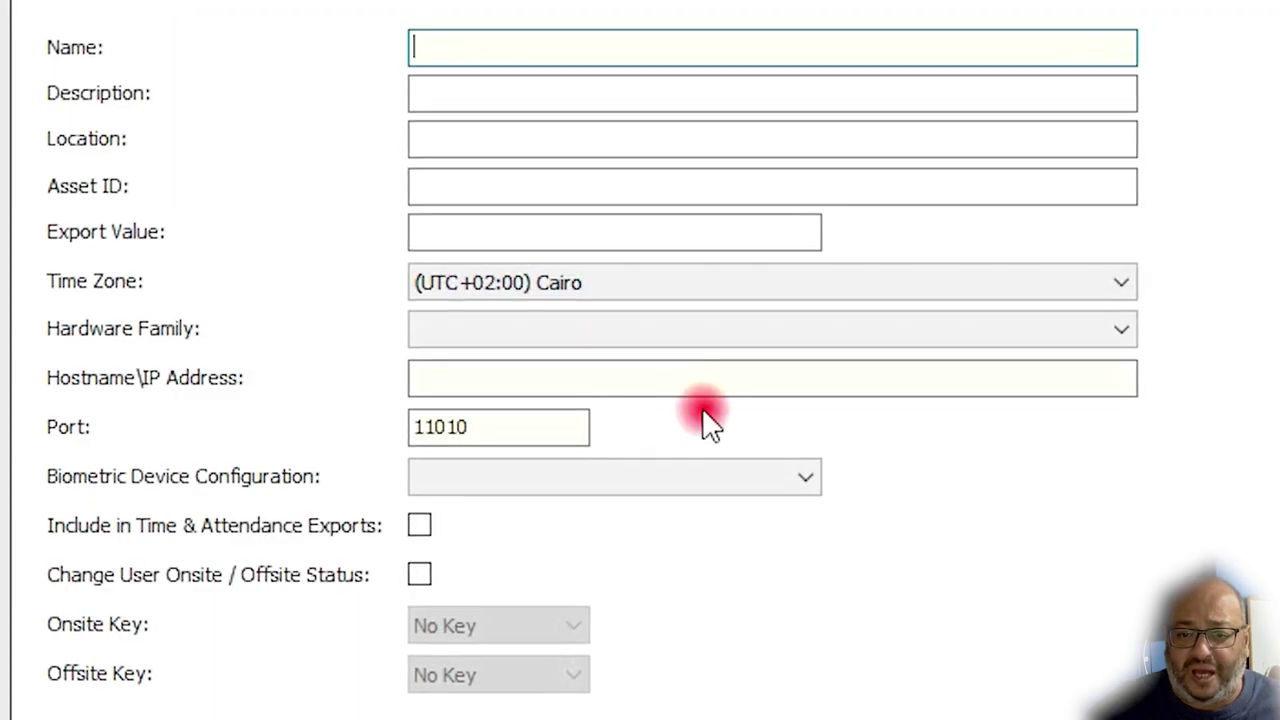
{"action": "key", "text": "Escape"}
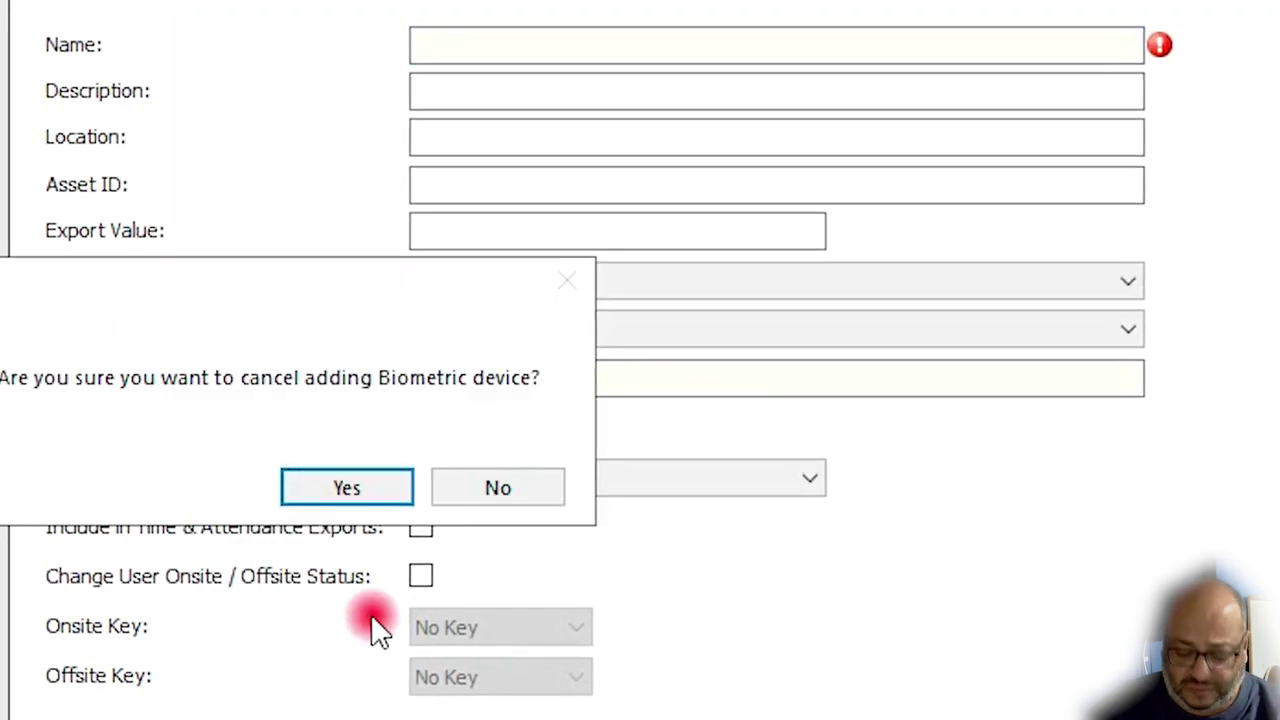
{"action": "left_click", "coordinate": [349, 490]}
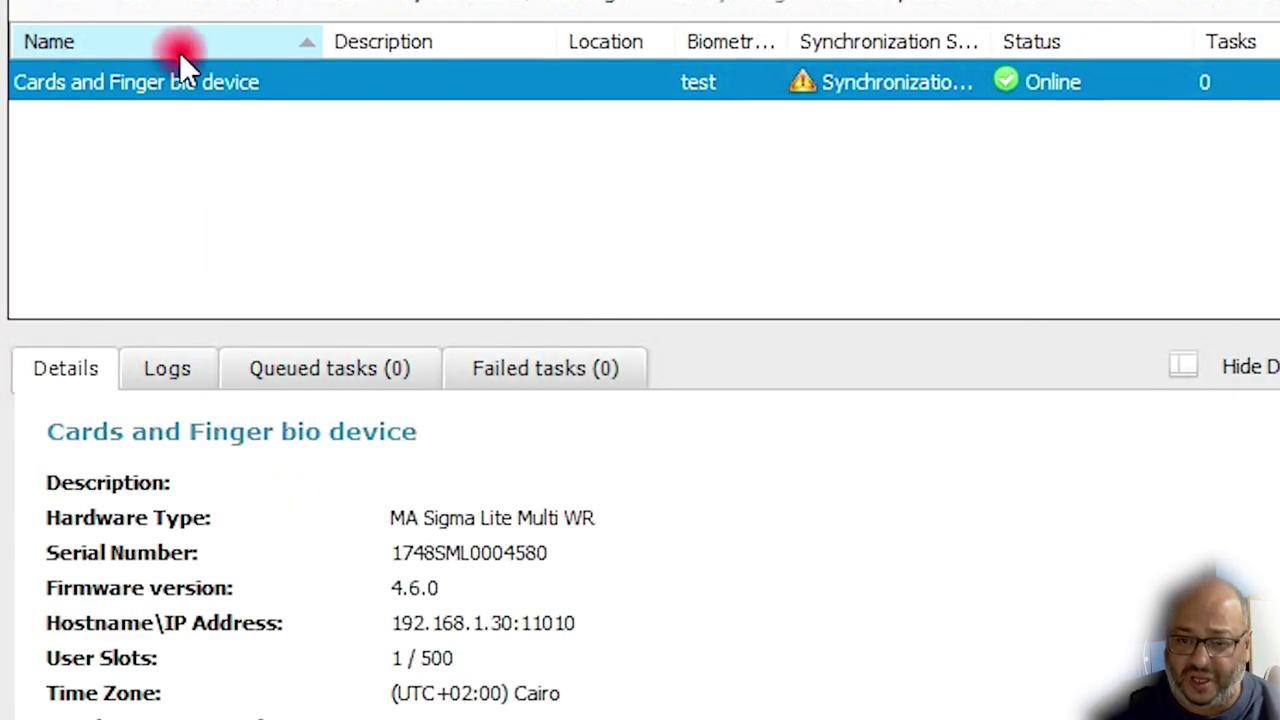
Step: Open the Cards and Finger bio device for editing, review its name and IP address, and save it
{"action": "left_click", "coordinate": [145, 6]}
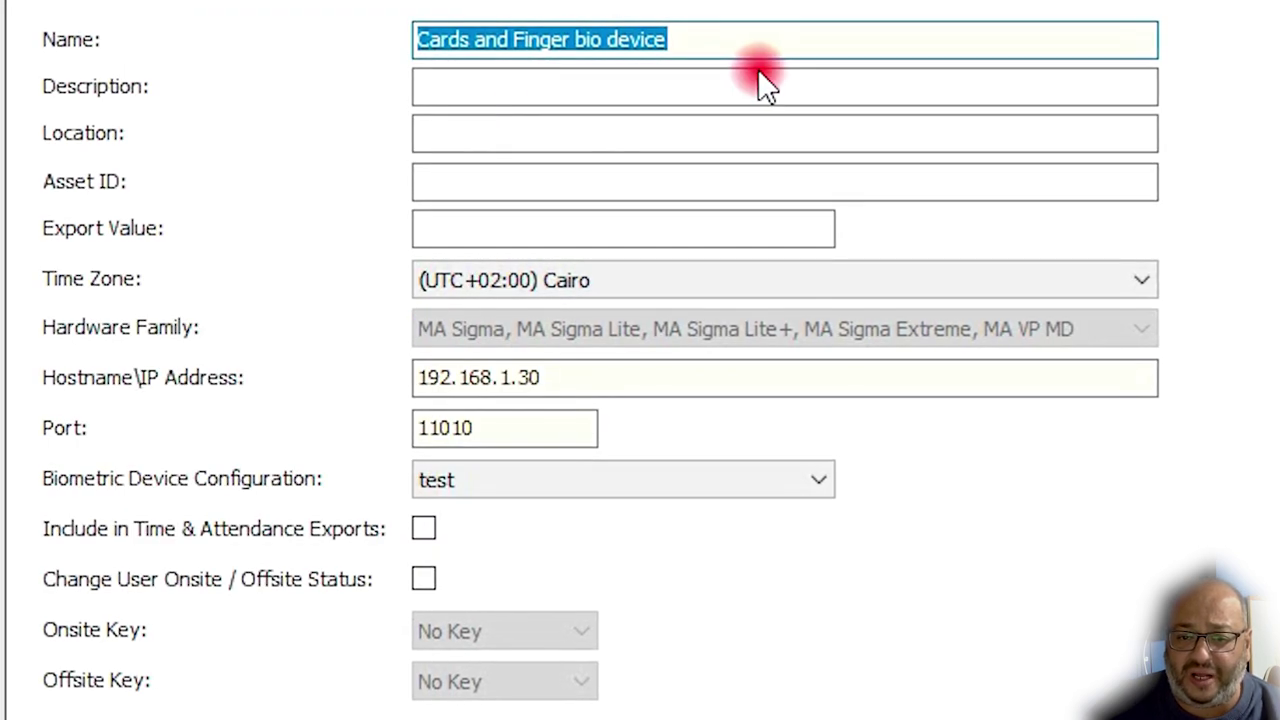
{"action": "left_click", "coordinate": [750, 40]}
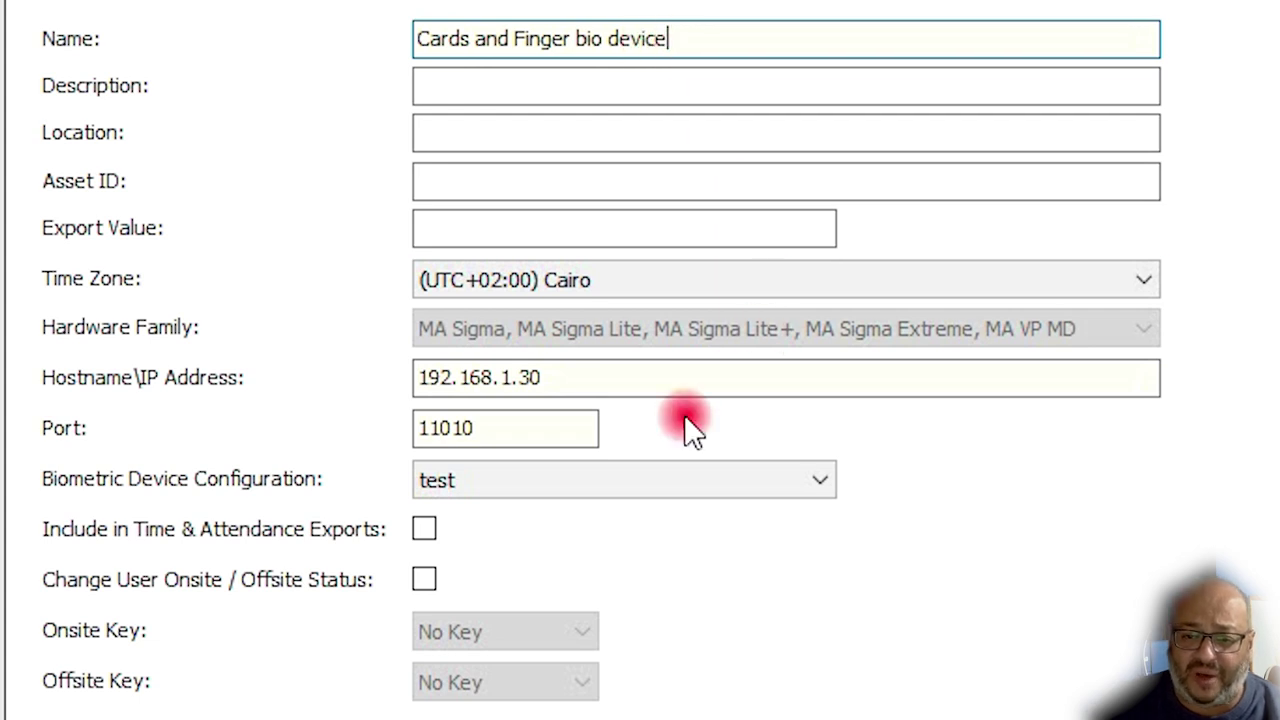
{"action": "left_click", "coordinate": [621, 378]}
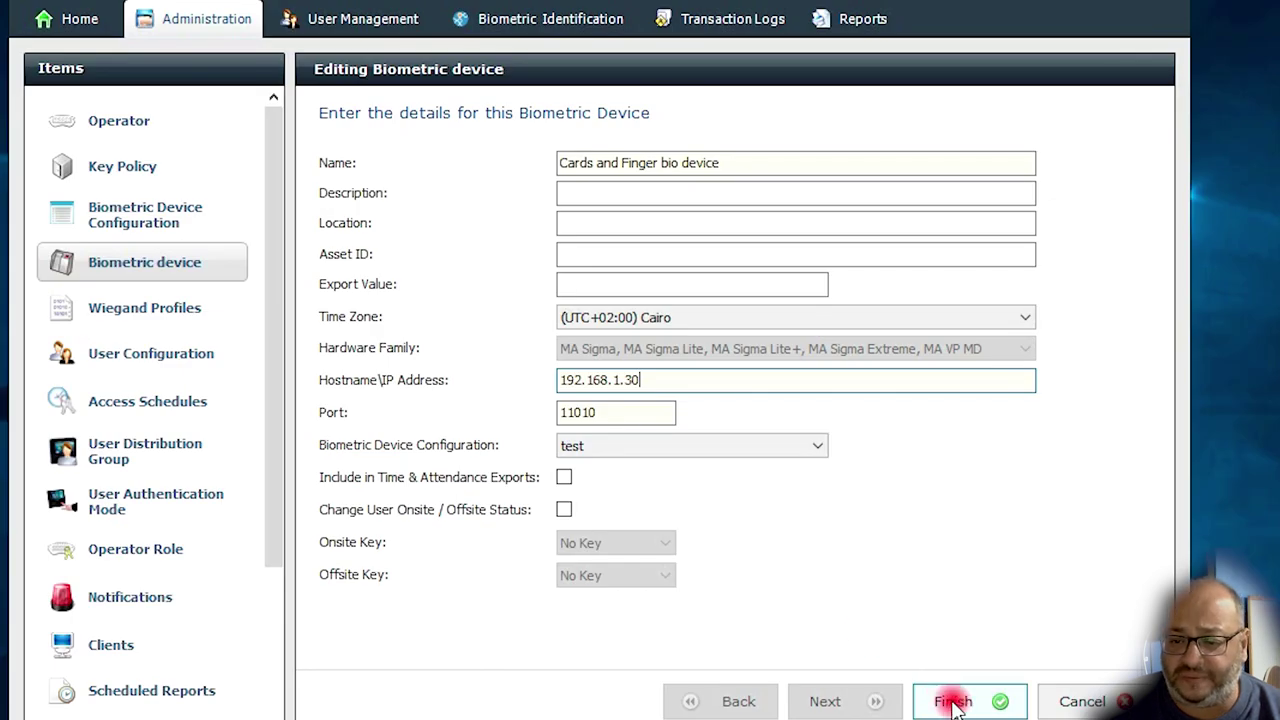
{"action": "left_click", "coordinate": [955, 701]}
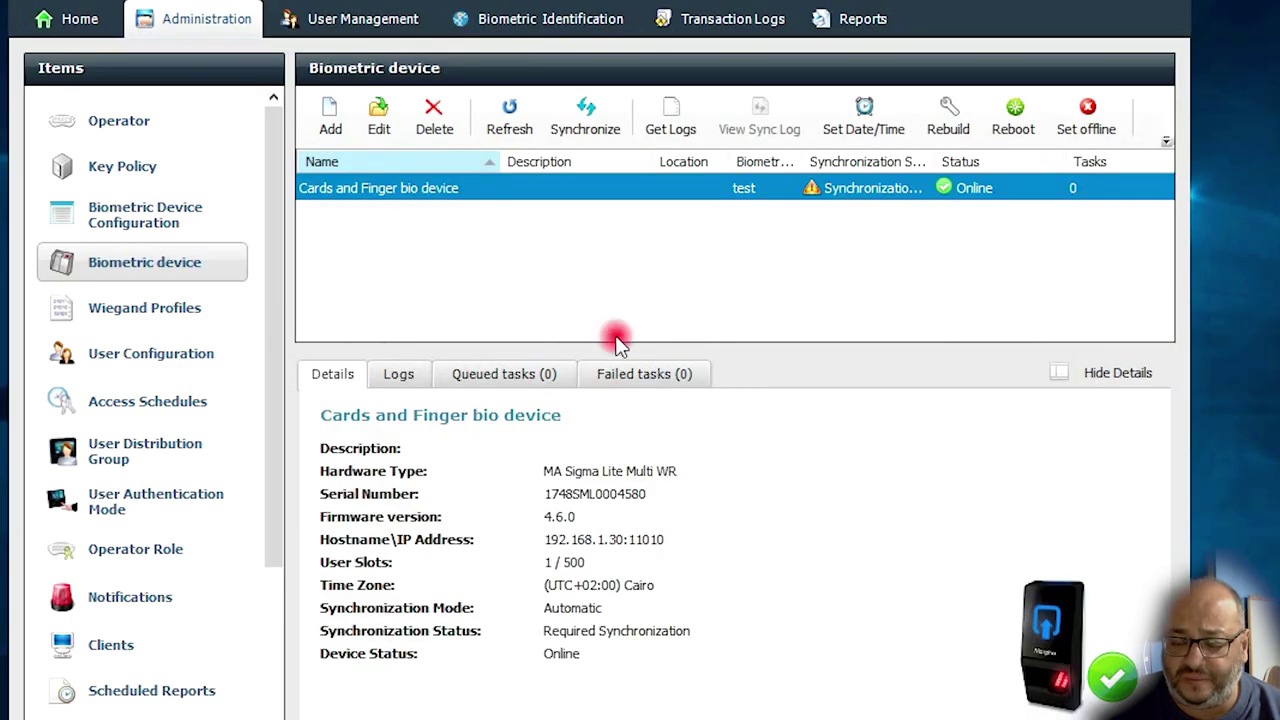
Step: Look over the Biometric device list and open the Access Schedules list to review the available schedules
{"action": "left_click", "coordinate": [175, 267]}
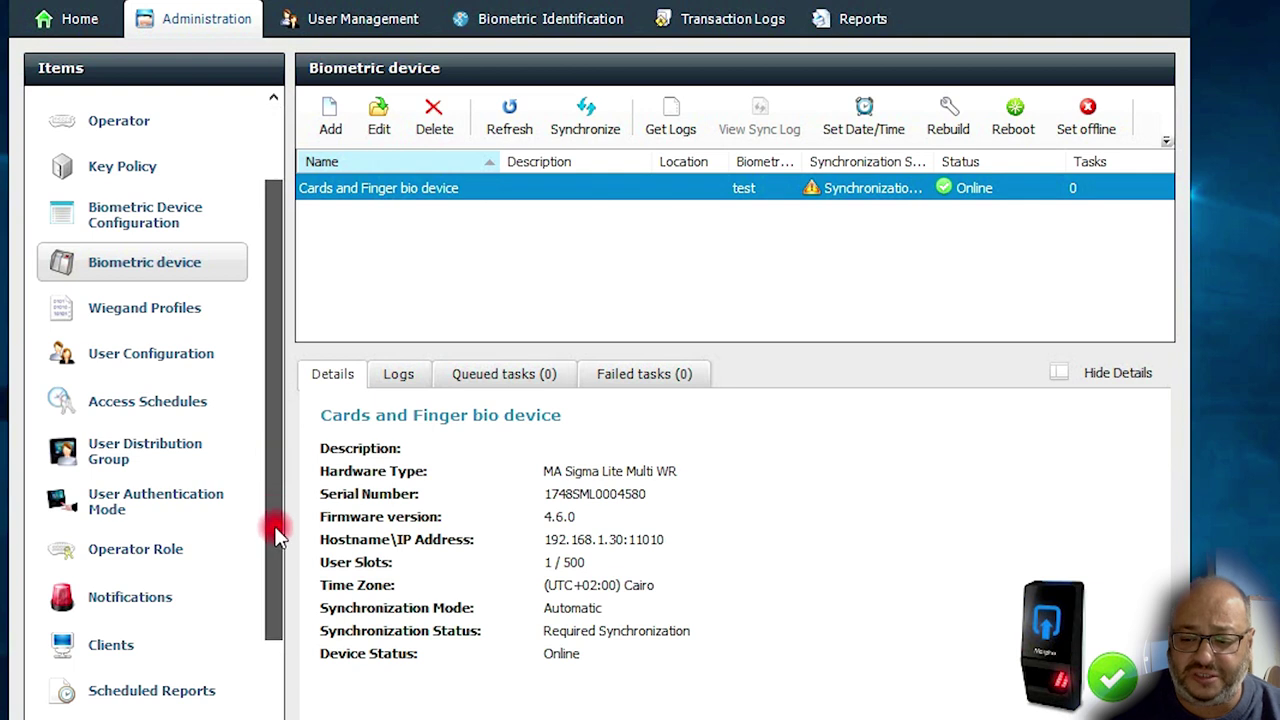
{"action": "left_click_drag", "start_coordinate": [277, 535], "coordinate": [277, 393]}
{"action": "left_click", "coordinate": [150, 355]}
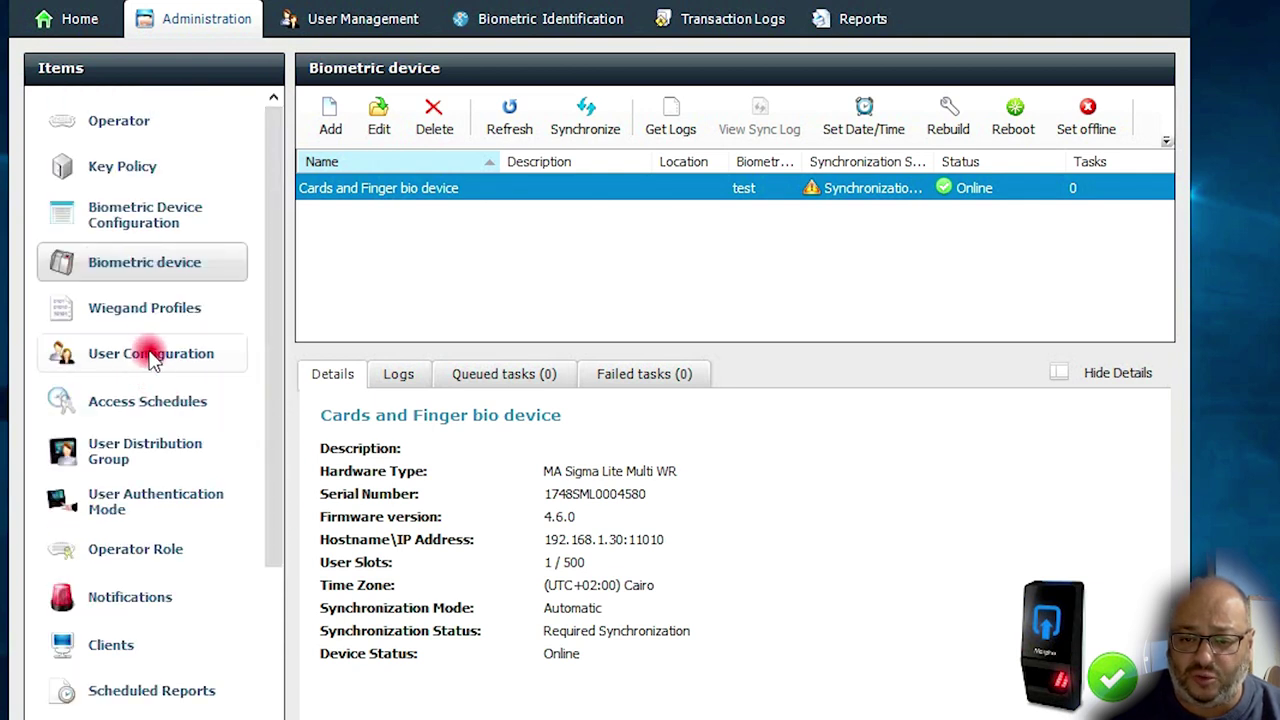
{"action": "left_click", "coordinate": [163, 401]}
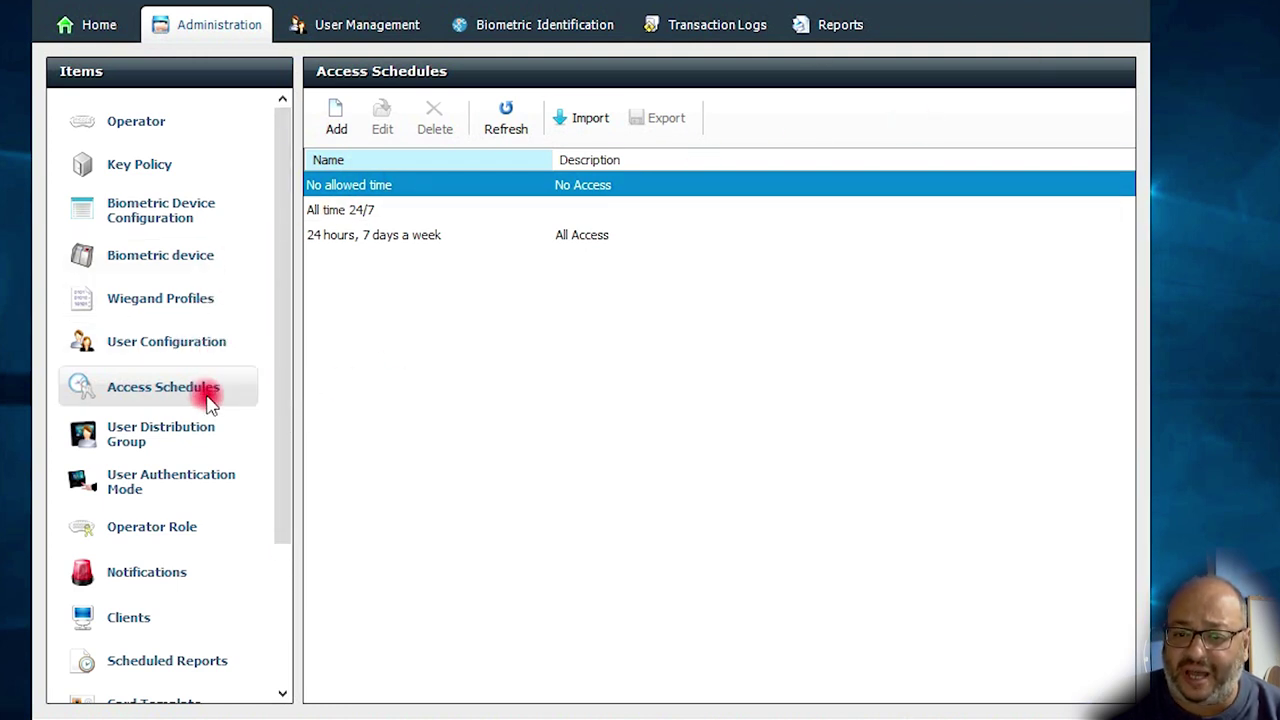
Step: Open the card and finger user group under User Distribution Group, review its name and assigned biometric devices, and cancel the edit
{"action": "left_click", "coordinate": [200, 445]}
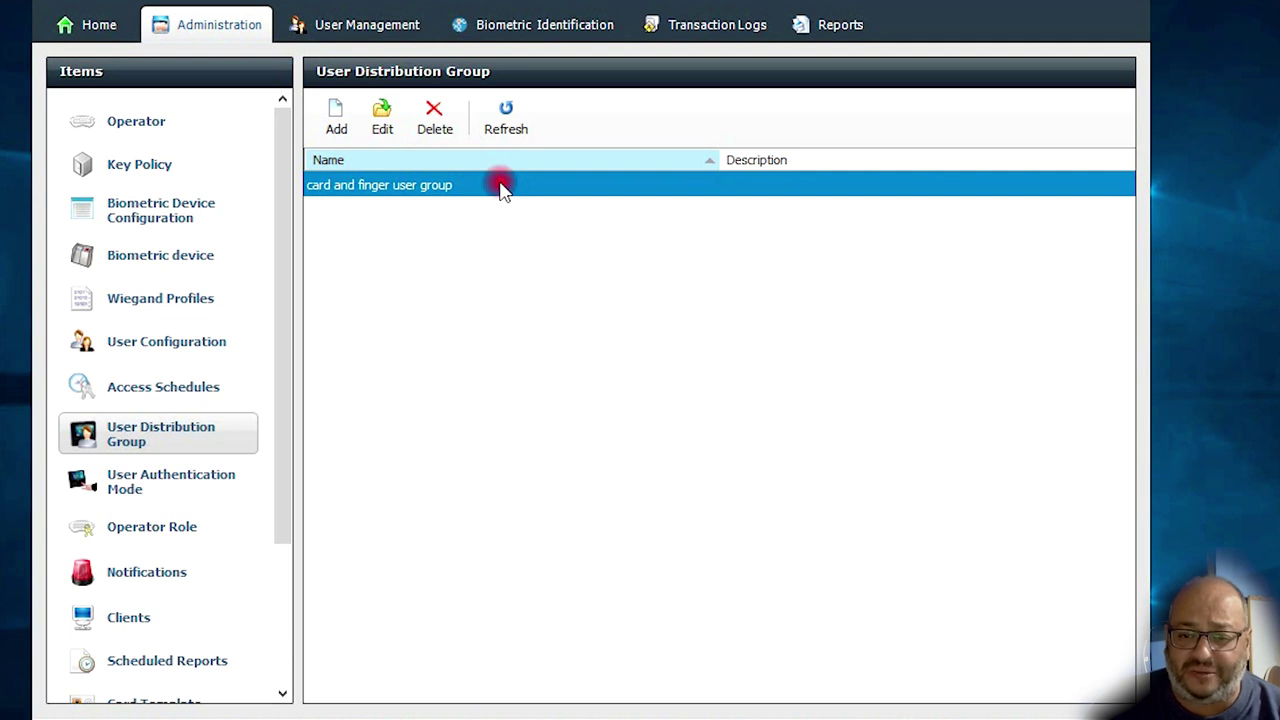
{"action": "left_click", "coordinate": [382, 118]}
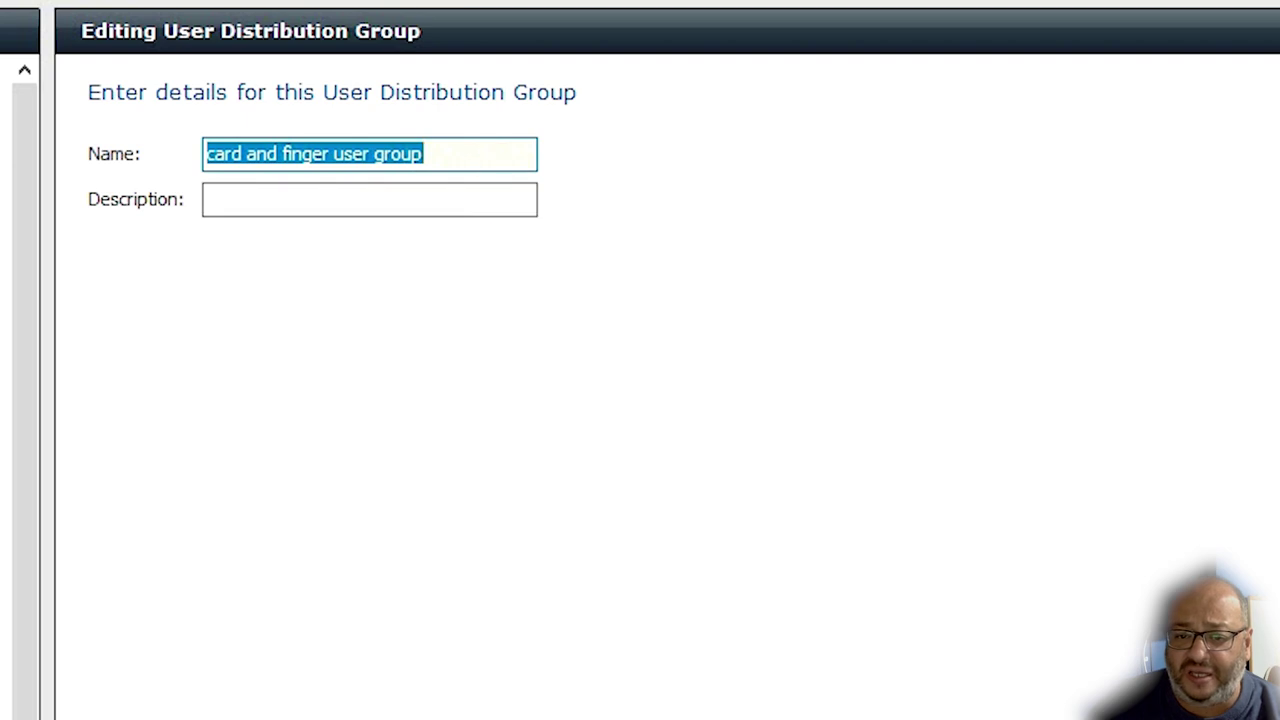
{"action": "key", "text": "Return"}
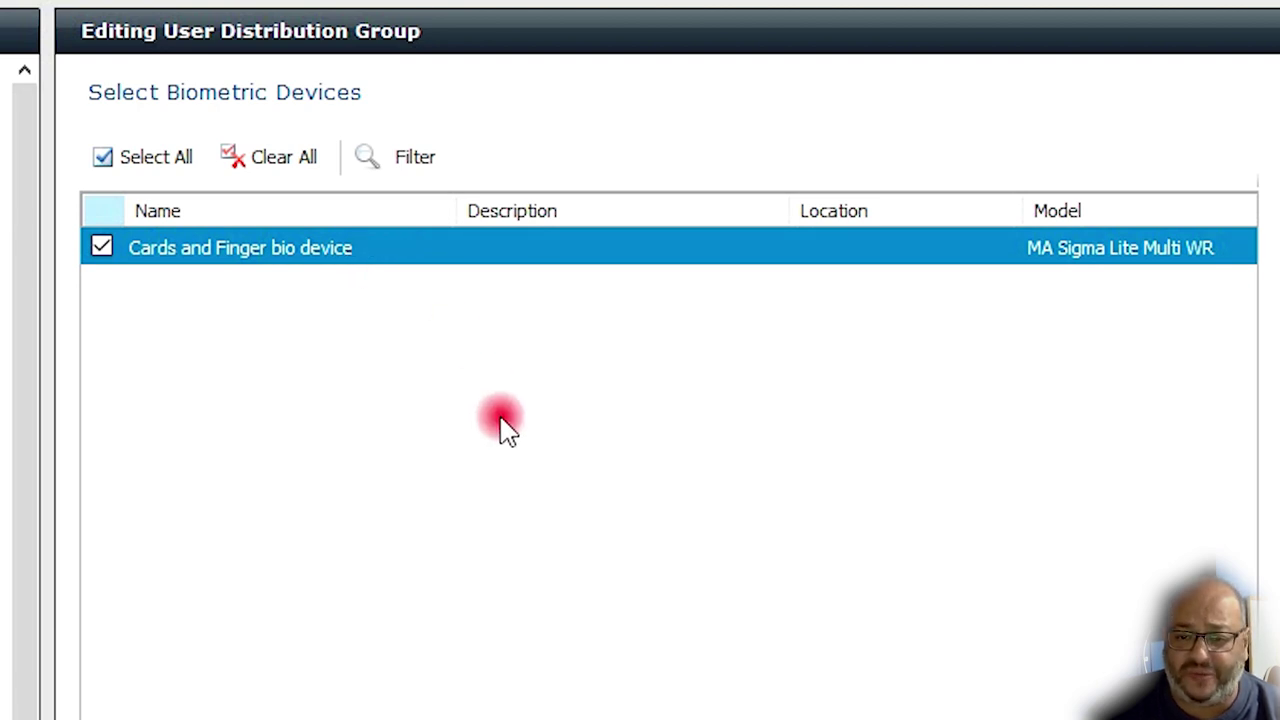
{"action": "key", "text": "Escape"}
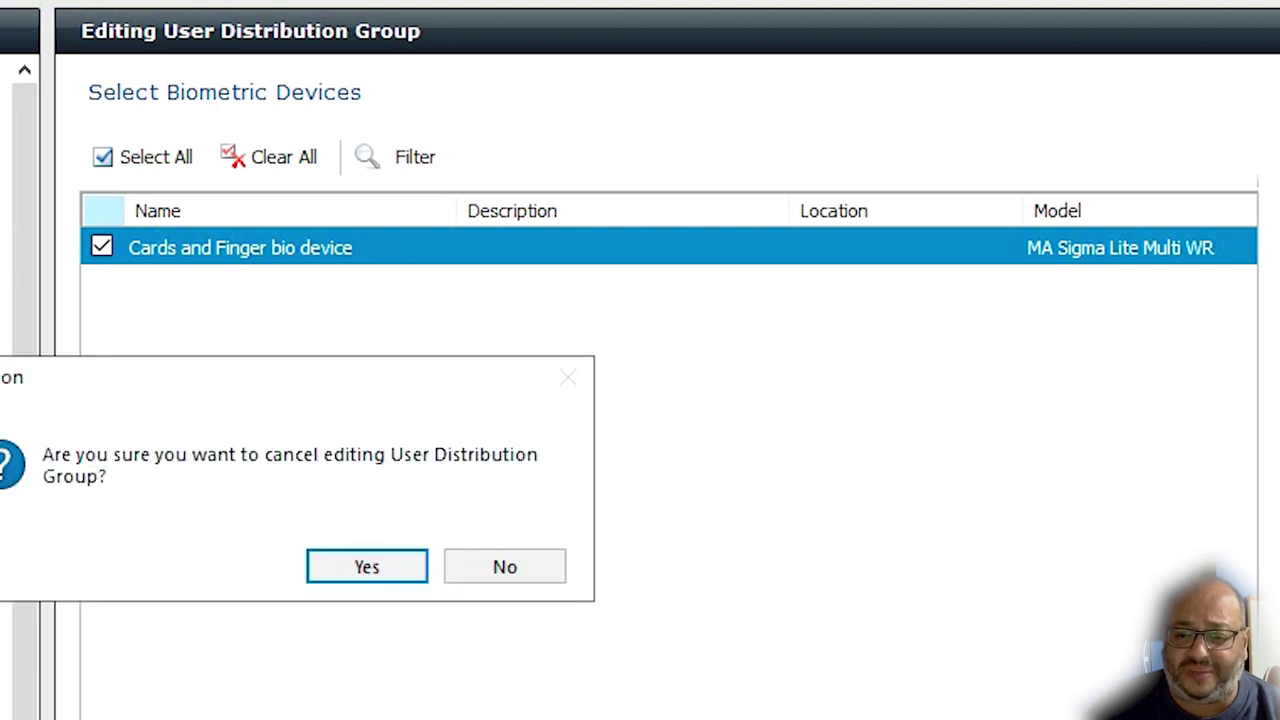
{"action": "left_click", "coordinate": [400, 560]}
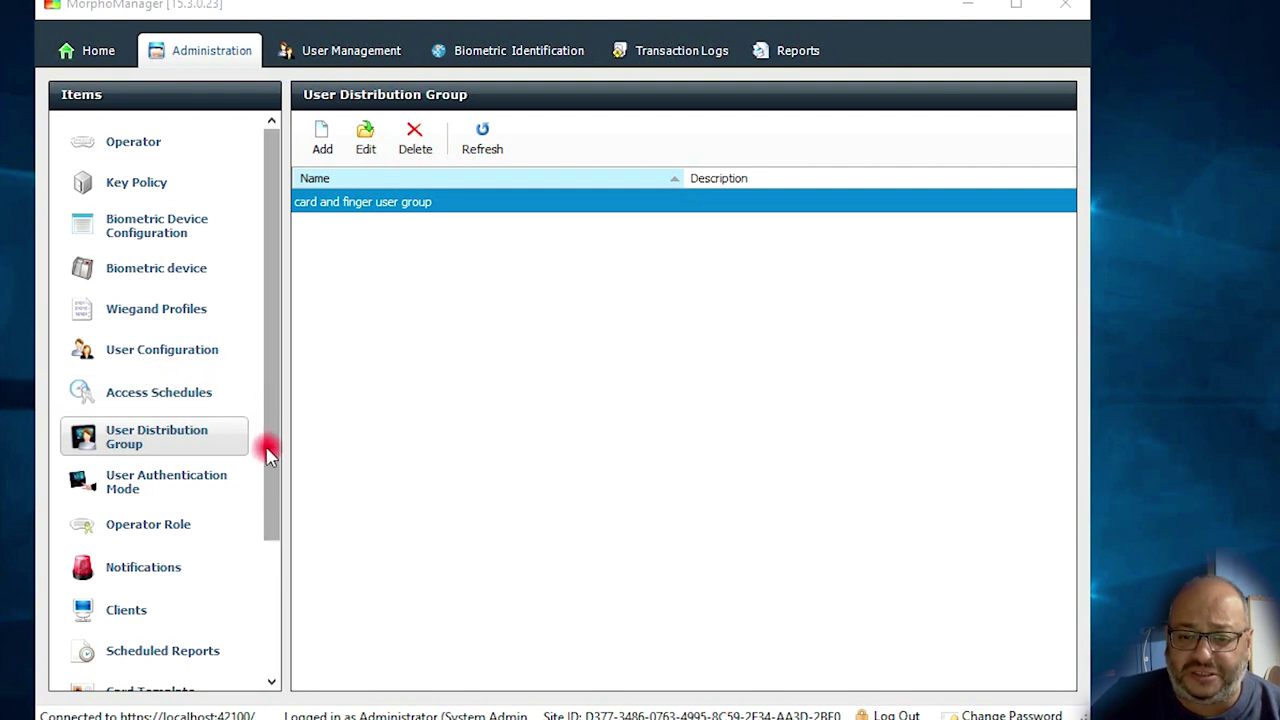
{"action": "left_click_drag", "start_coordinate": [266, 452], "coordinate": [175, 440]}
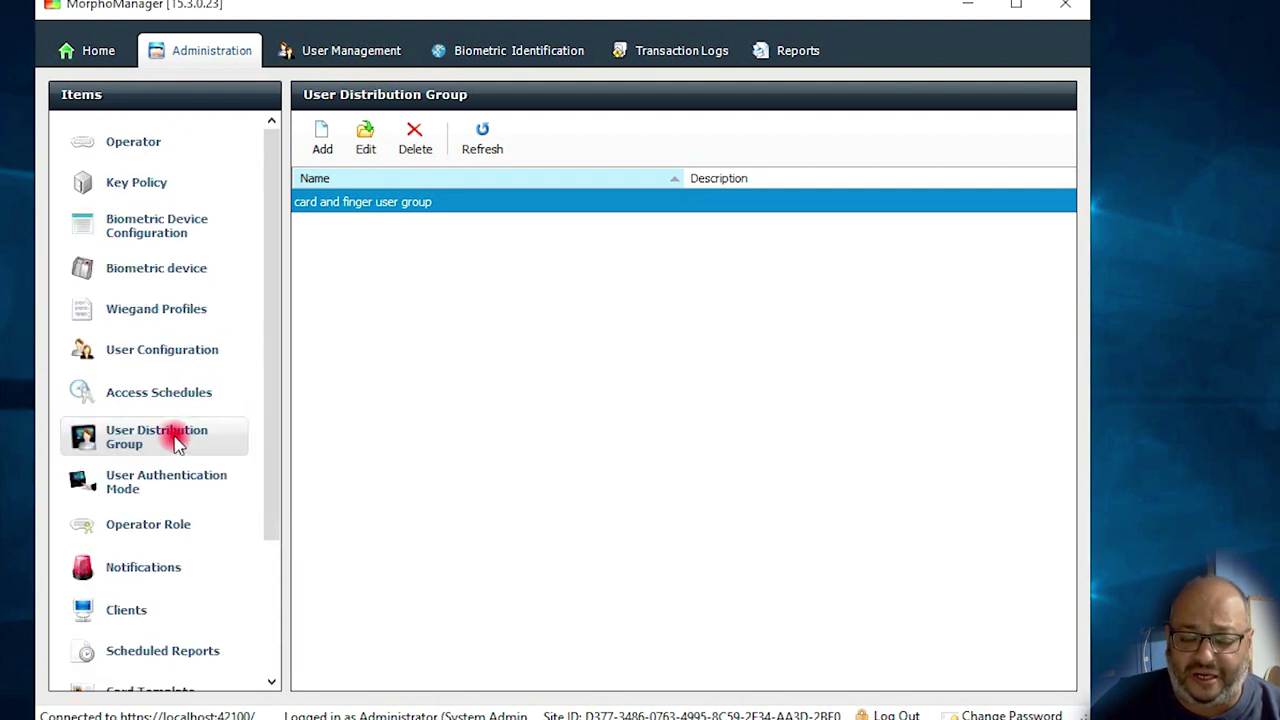
Step: Open the card or finger triger User Authentication Mode, examine its MA Sigma start and template options, and cancel the edit
{"action": "left_click", "coordinate": [181, 488]}
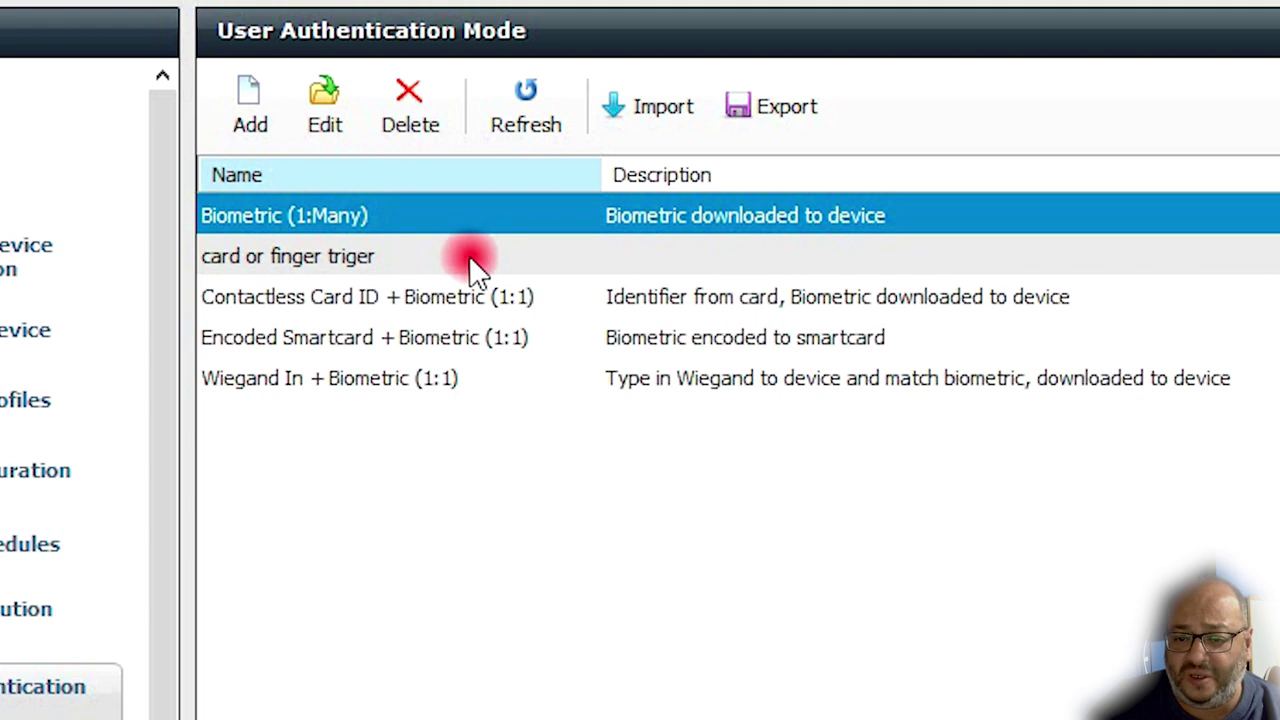
{"action": "left_click", "coordinate": [413, 255]}
{"action": "left_click", "coordinate": [343, 116]}
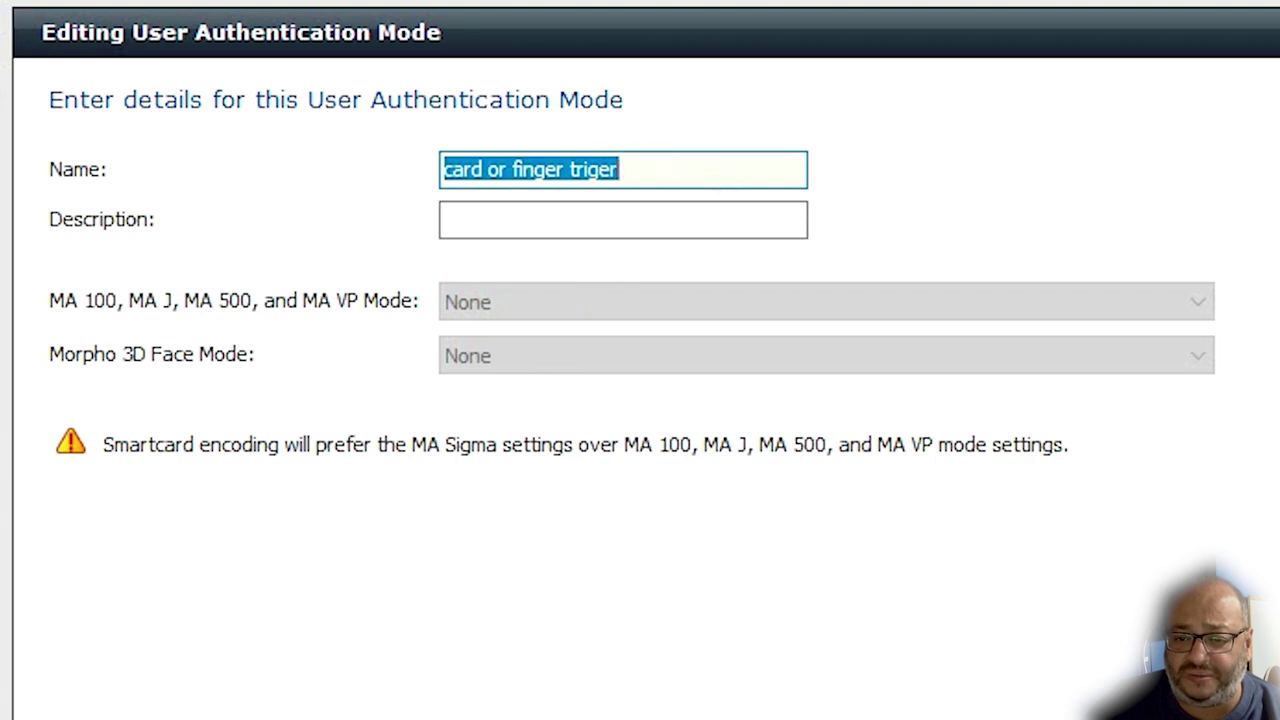
{"action": "scroll", "coordinate": [640, 400], "scroll_direction": "down", "scroll_amount": 5}
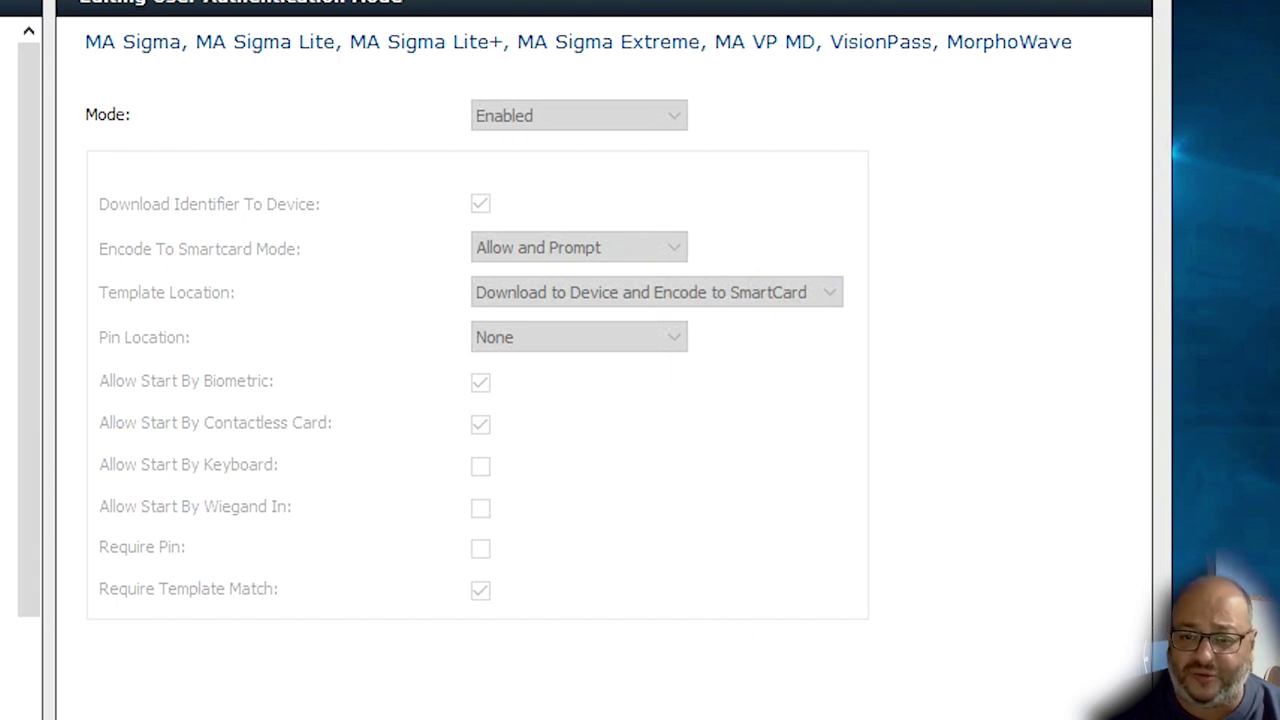
{"action": "key", "text": "Escape"}
{"action": "left_click", "coordinate": [334, 474]}
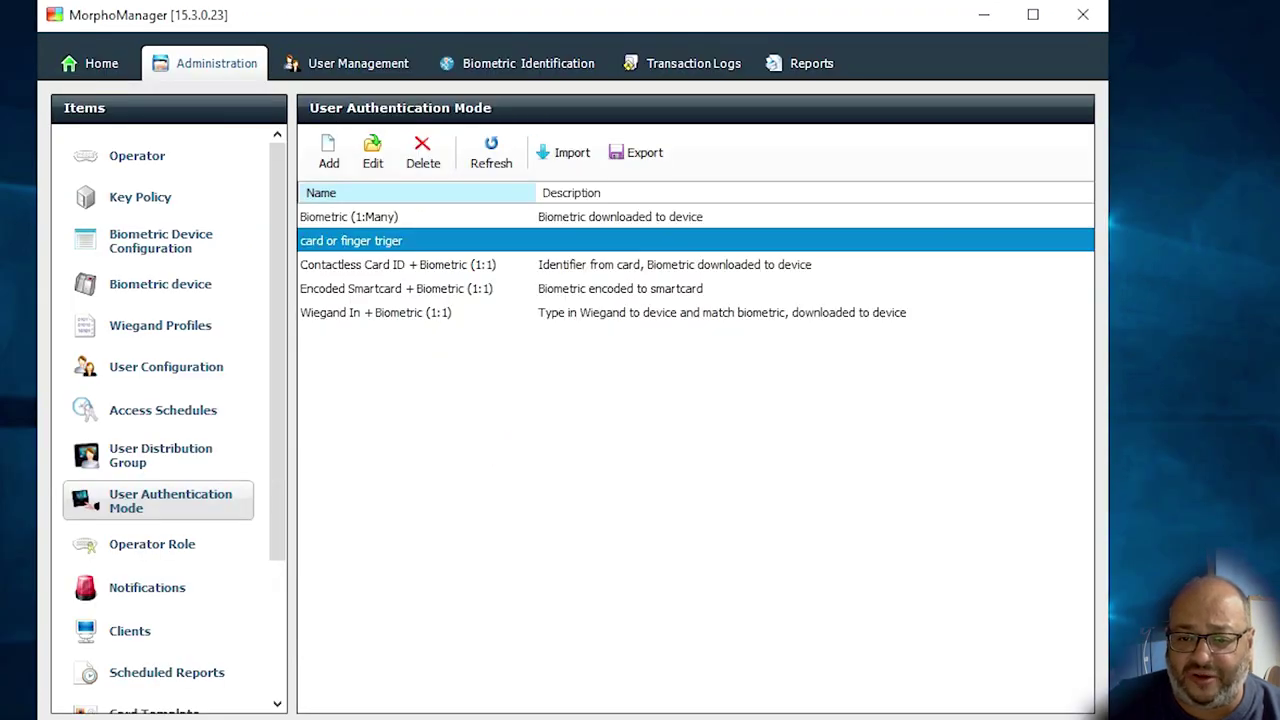
Step: Open the card and fingers users rights User Configuration, review its finger and face biometric options, and cancel the edit
{"action": "left_click", "coordinate": [205, 370]}
{"action": "left_click", "coordinate": [430, 226]}
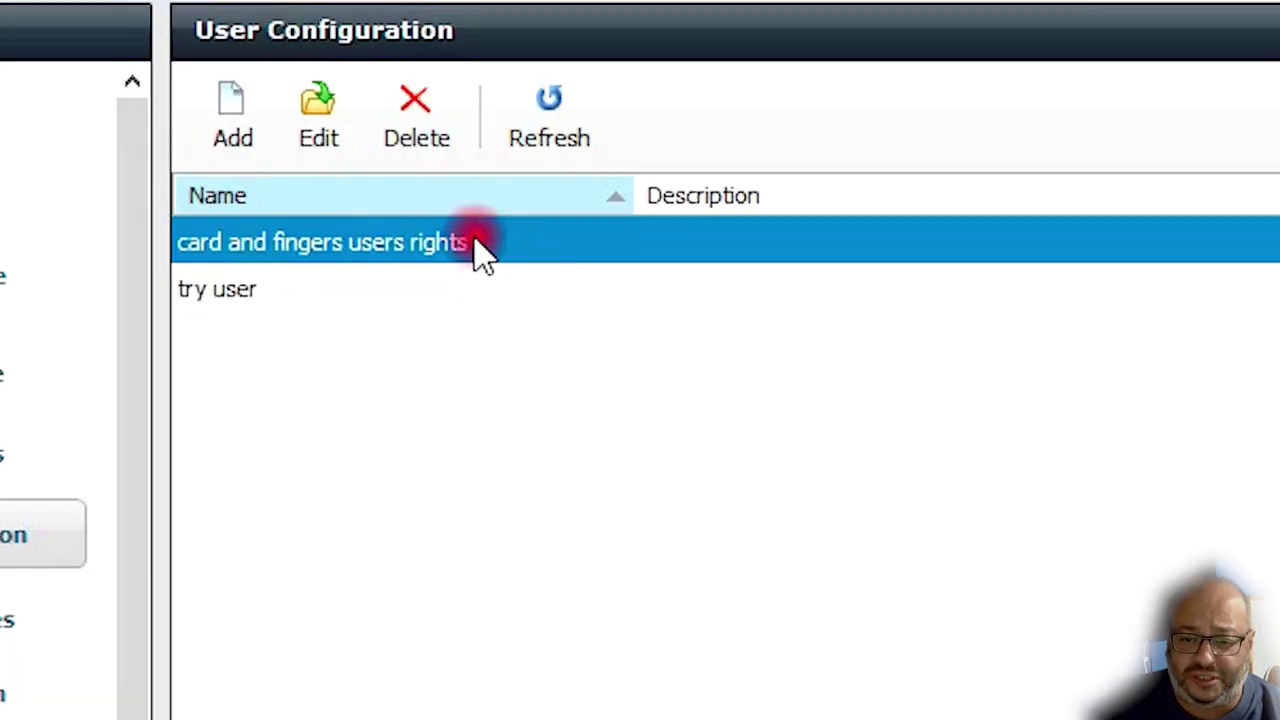
{"action": "double_click", "coordinate": [480, 248]}
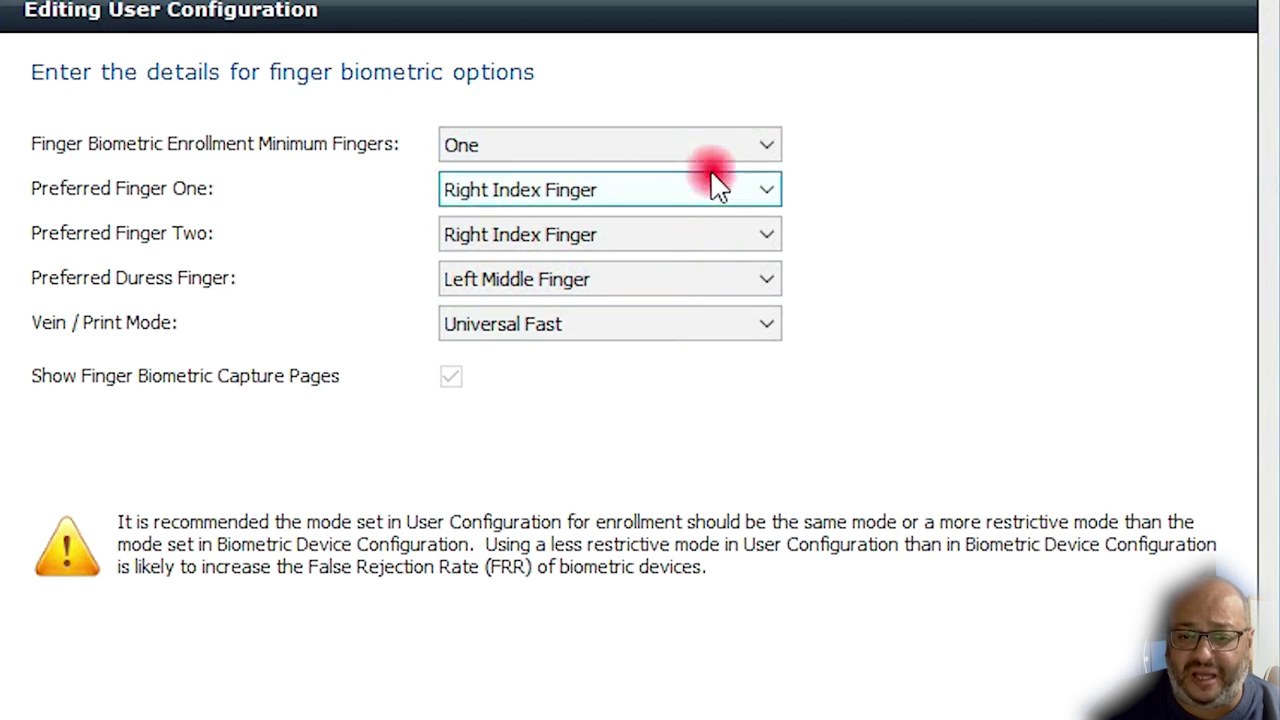
{"action": "left_click", "coordinate": [545, 240]}
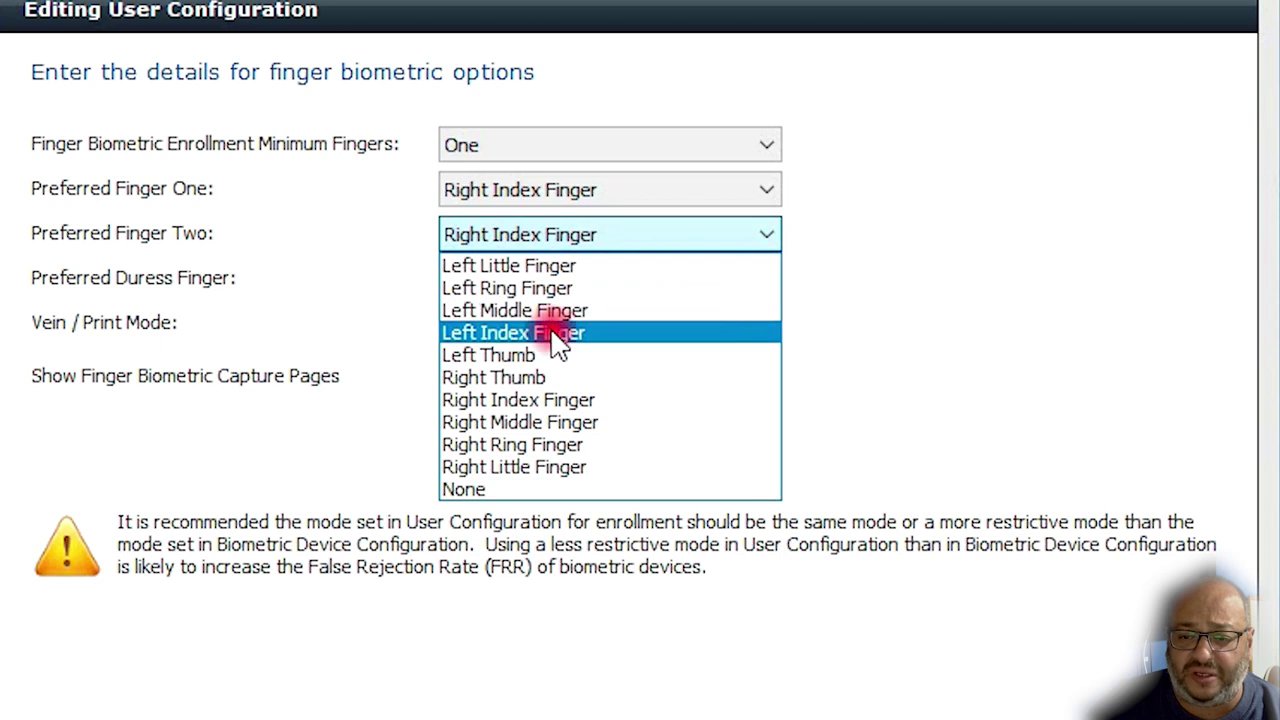
{"action": "left_click", "coordinate": [572, 288]}
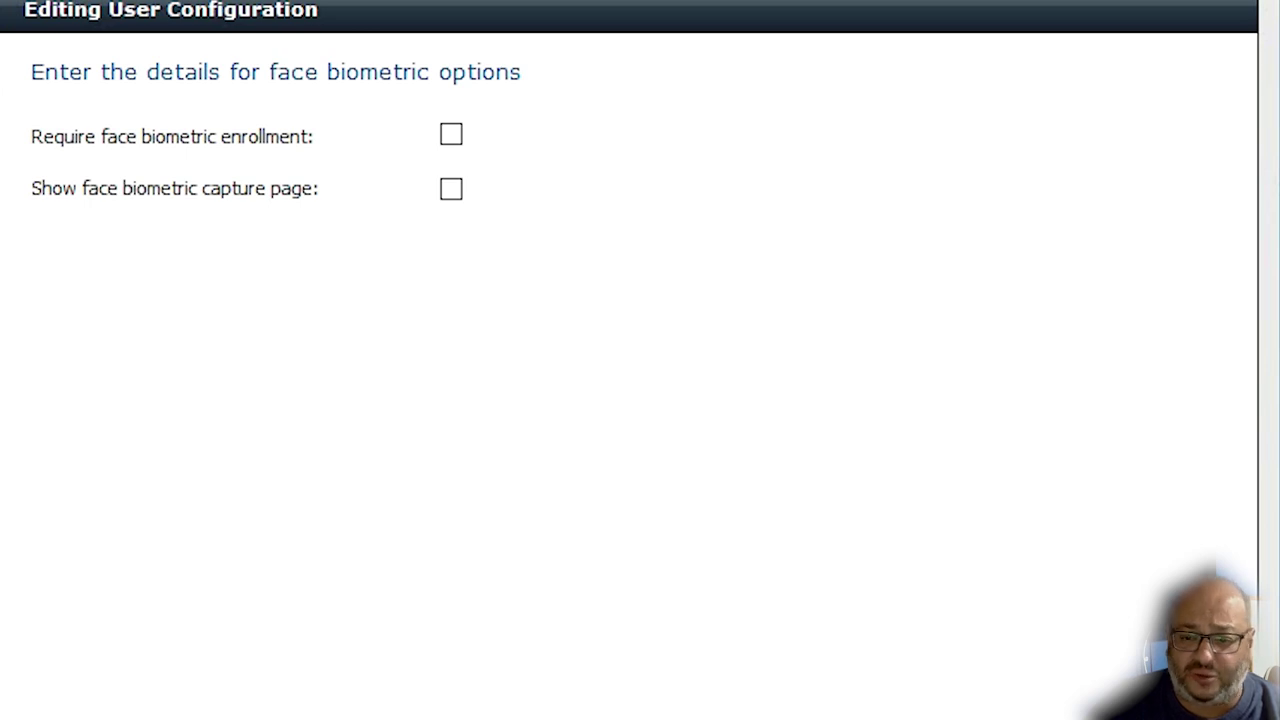
{"action": "left_click", "coordinate": [1104, 719]}
{"action": "left_click", "coordinate": [359, 561]}
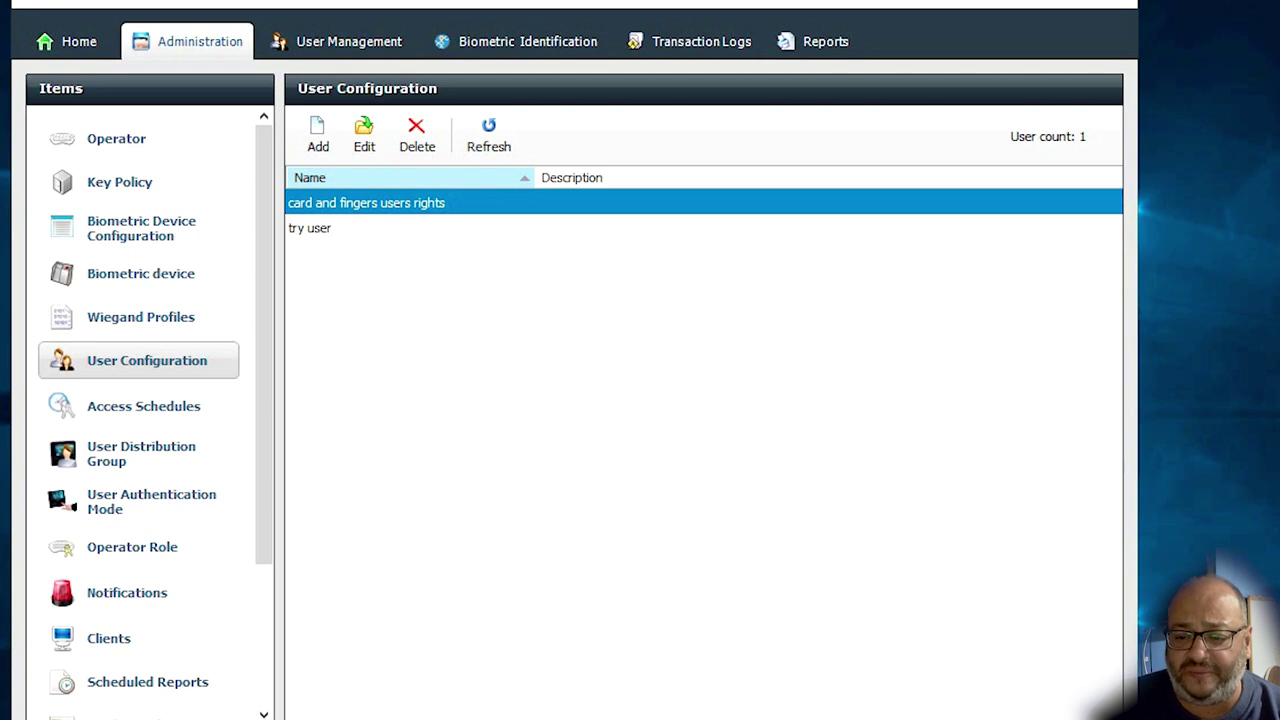
{"action": "left_click", "coordinate": [492, 125]}
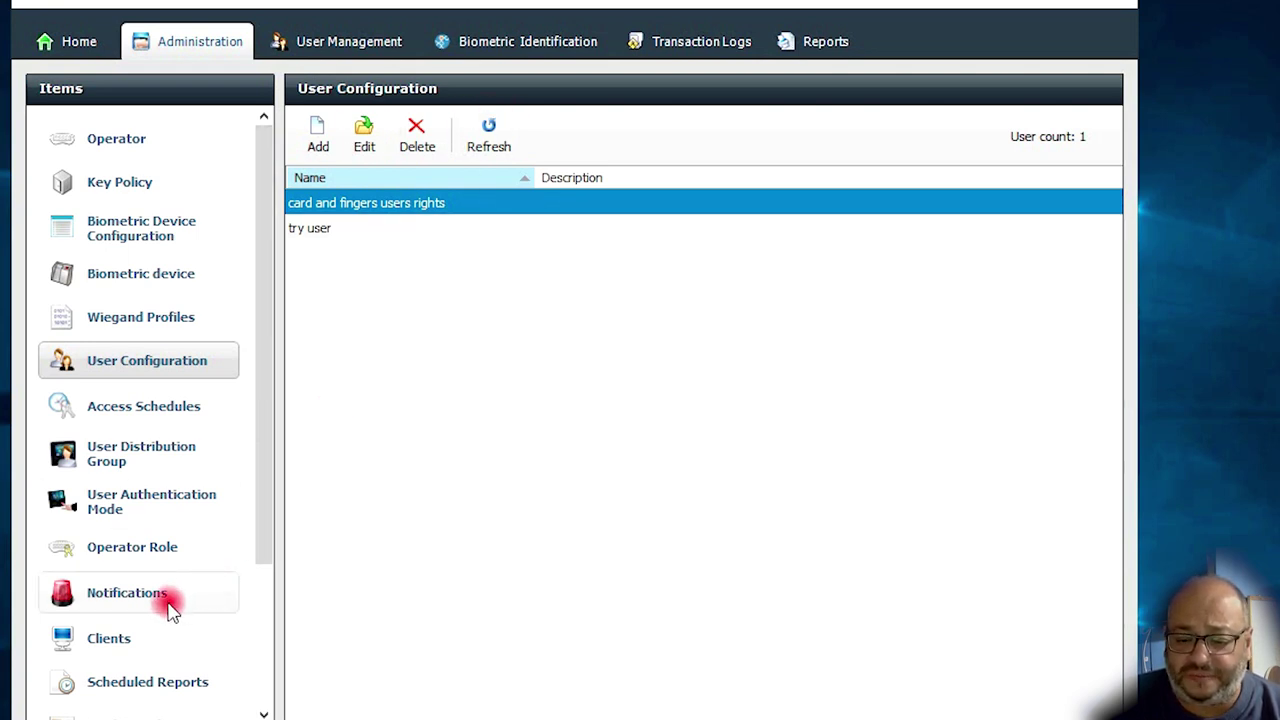
Step: Open this computer's entry in Clients and review its details, displayed tabs, camera and key policy up to the Enrollment devices page
{"action": "left_click", "coordinate": [148, 632]}
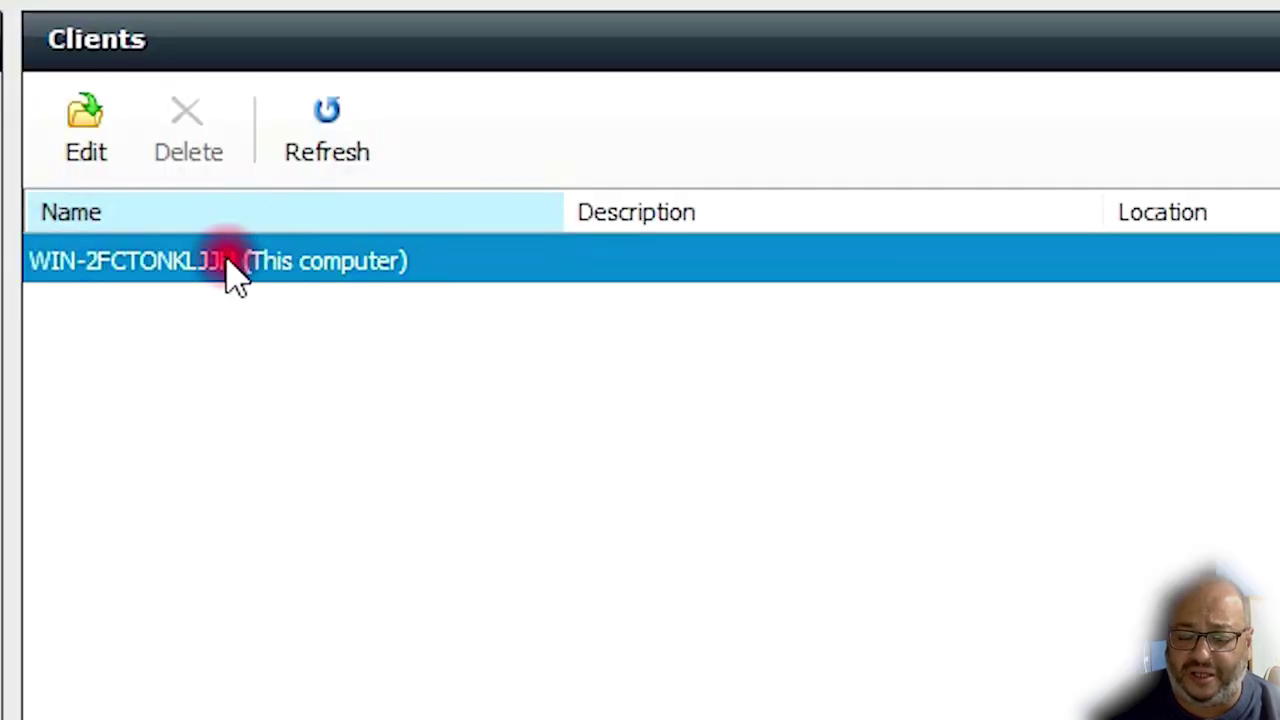
{"action": "double_click", "coordinate": [230, 268]}
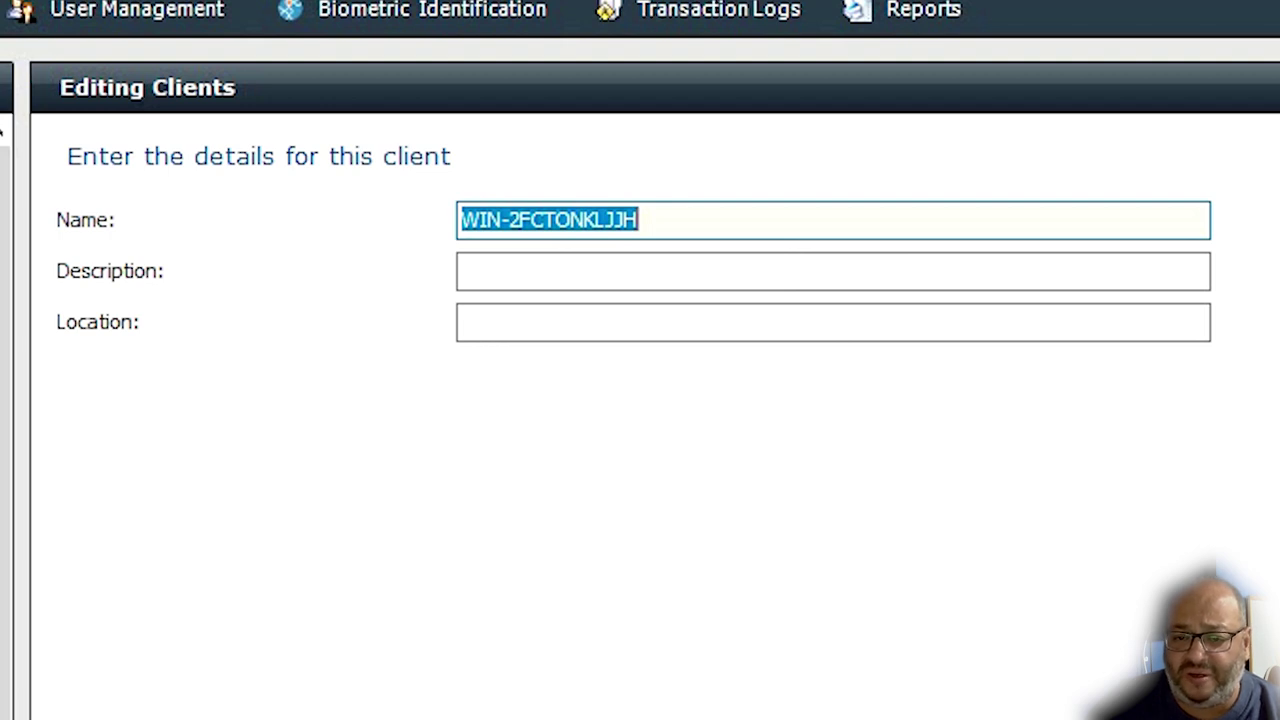
{"action": "left_click", "coordinate": [770, 688]}
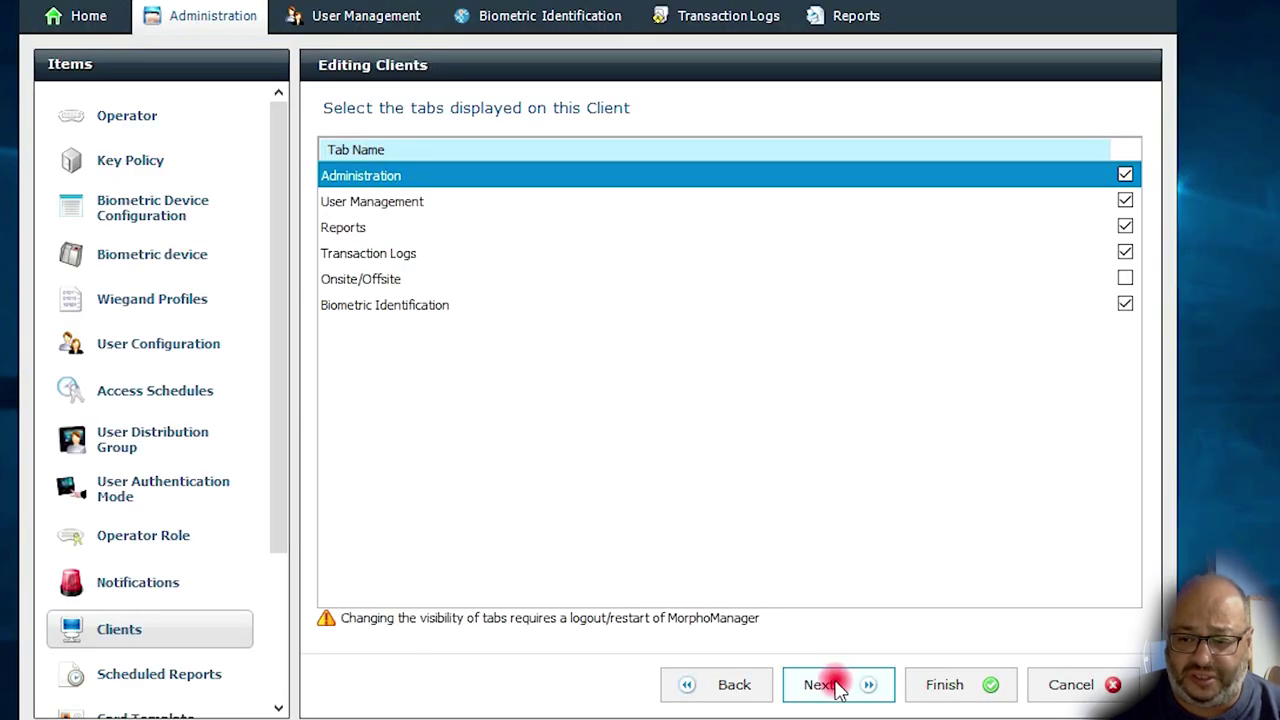
{"action": "left_click", "coordinate": [836, 686]}
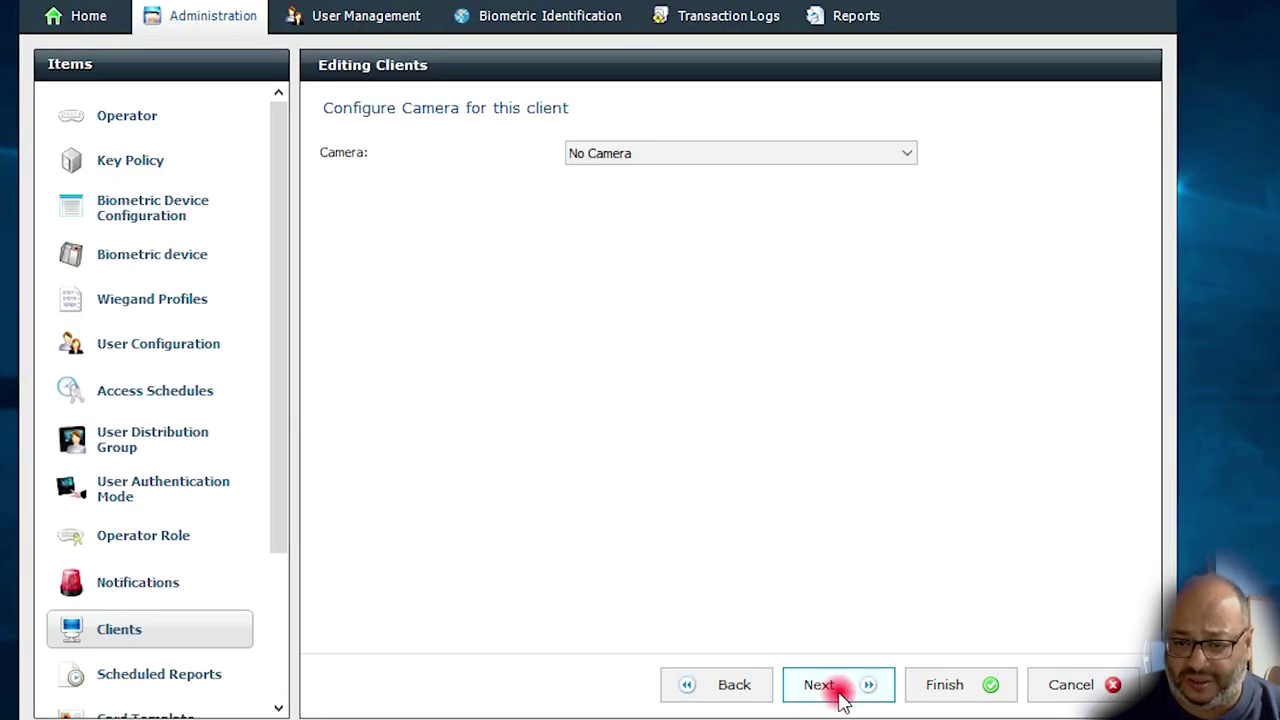
{"action": "left_click", "coordinate": [843, 690]}
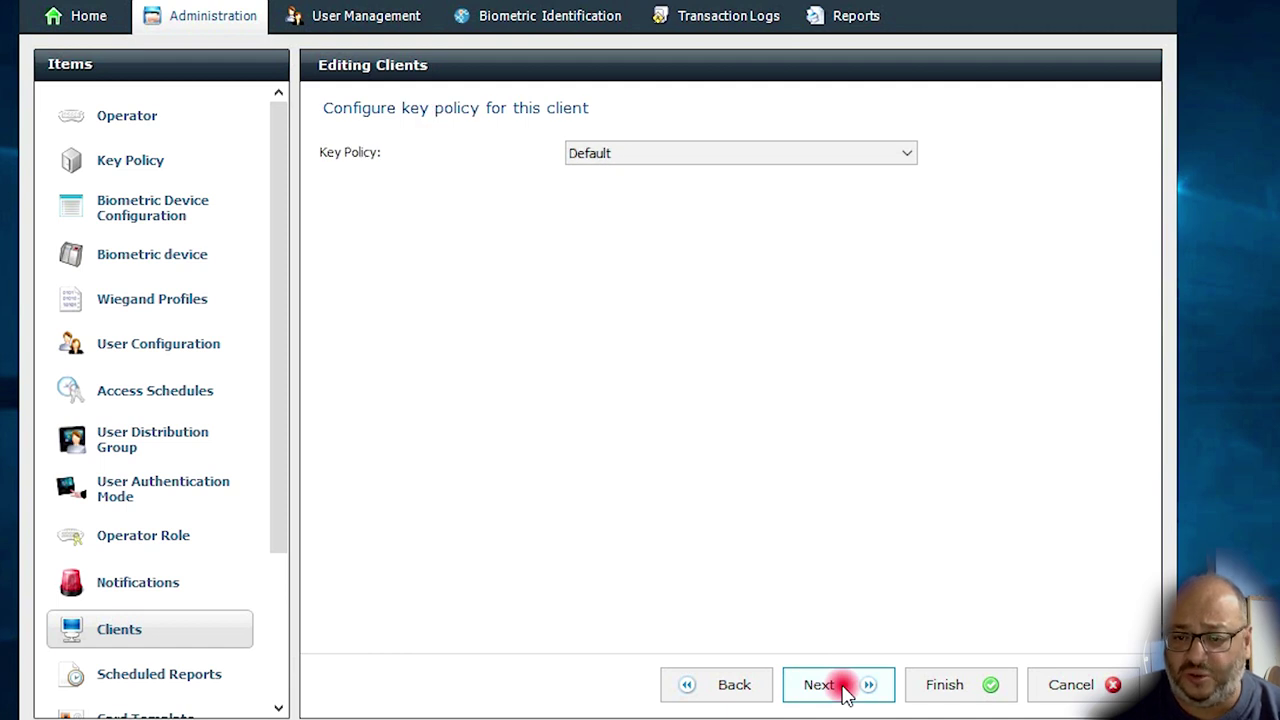
{"action": "left_click", "coordinate": [843, 688]}
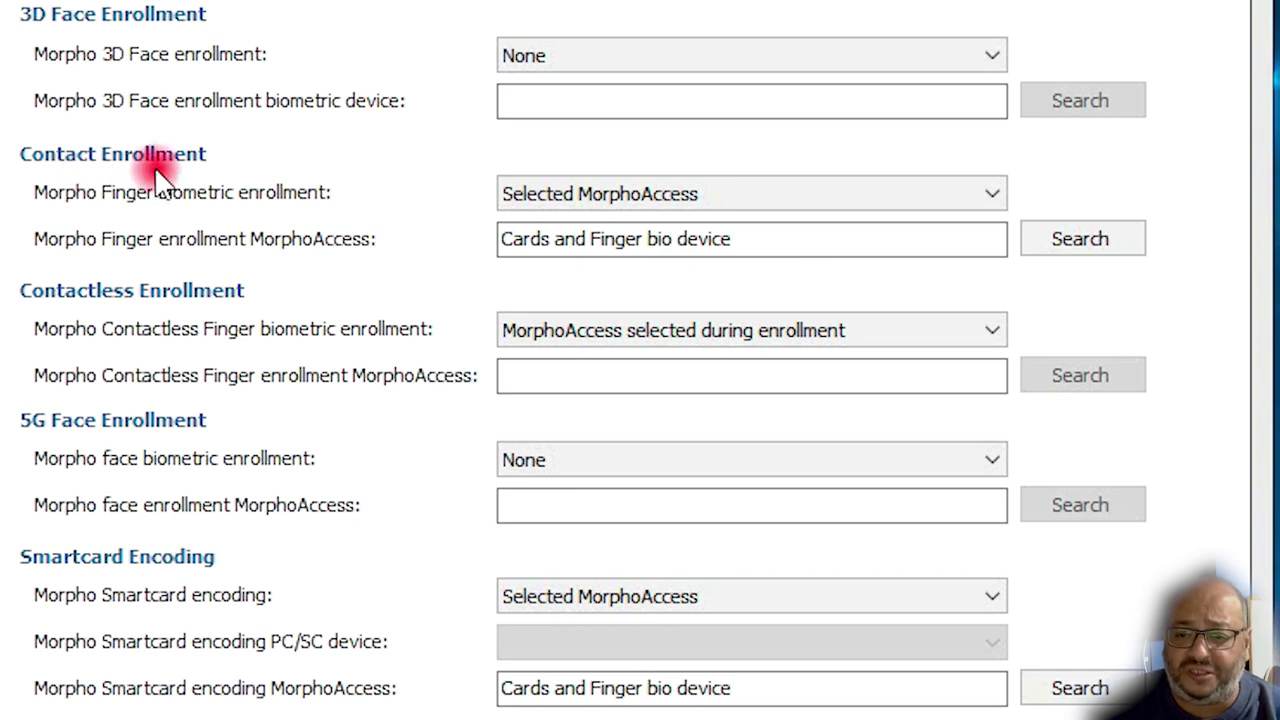
Step: Check the Morpho Finger biometric enrollment choices, keep Selected MorphoAccess, and cancel editing the client
{"action": "left_click", "coordinate": [1000, 193]}
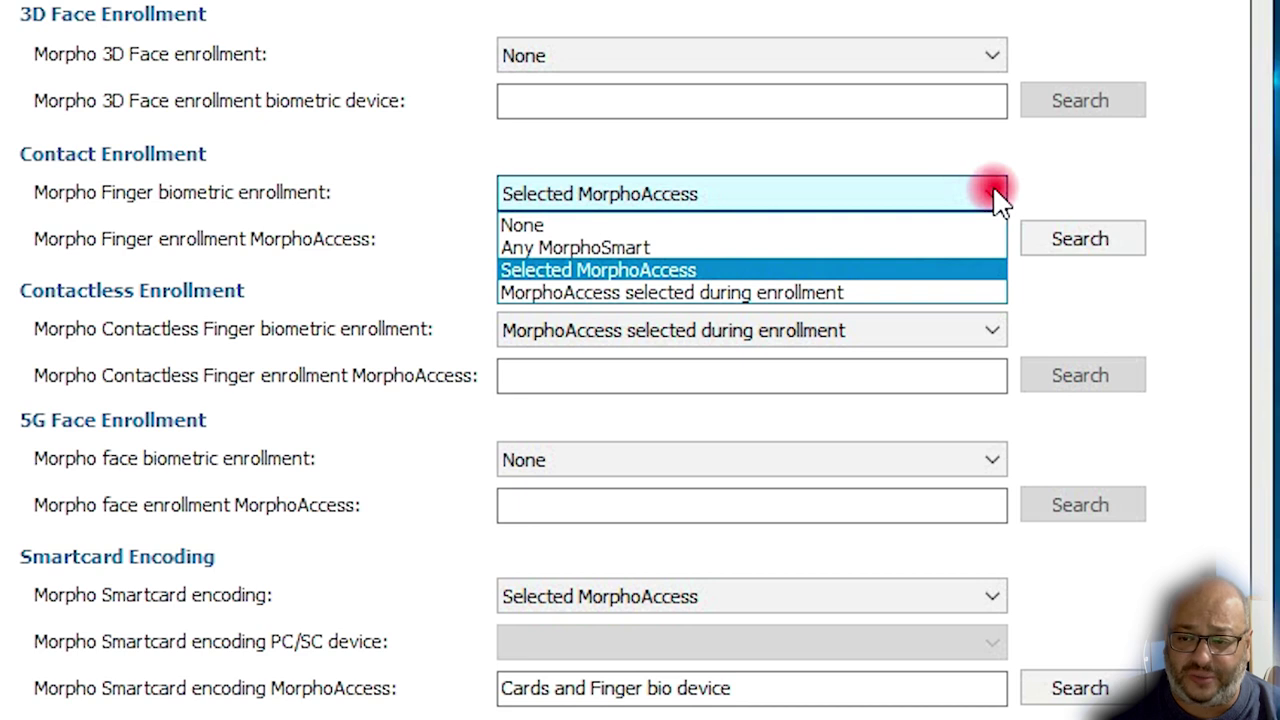
{"action": "left_click", "coordinate": [903, 270]}
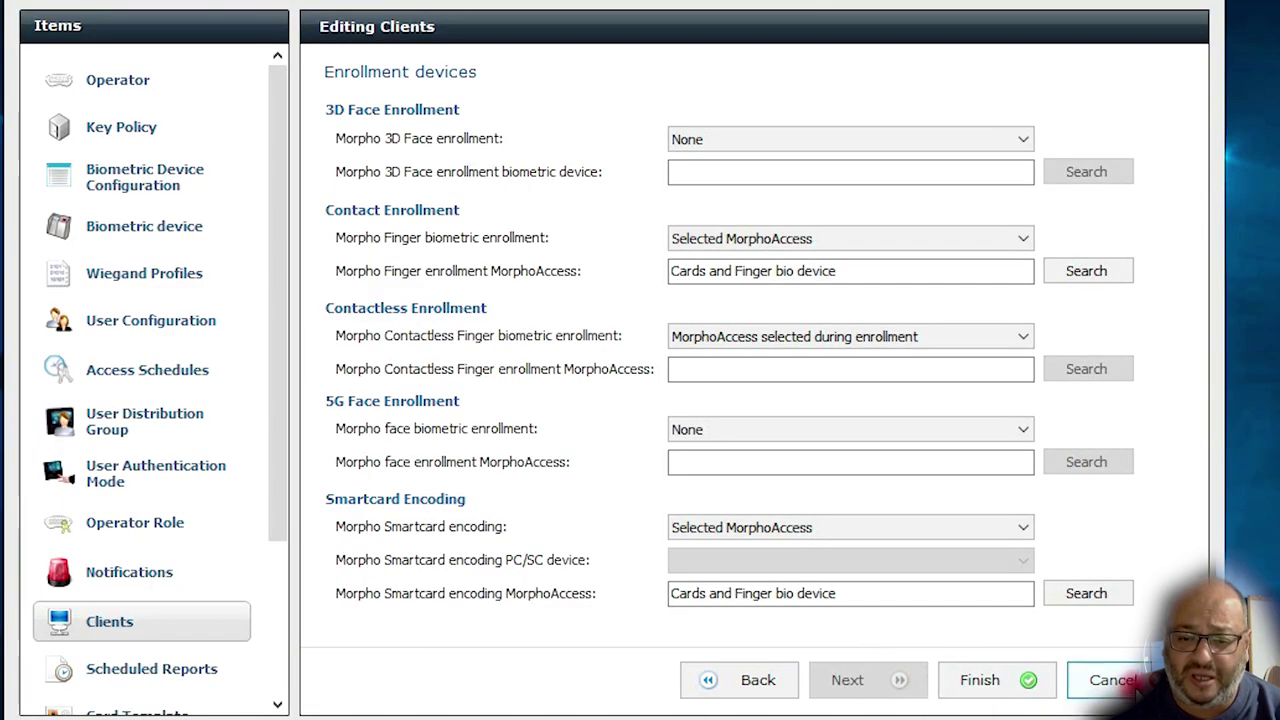
{"action": "left_click", "coordinate": [1095, 680]}
{"action": "left_click", "coordinate": [485, 418]}
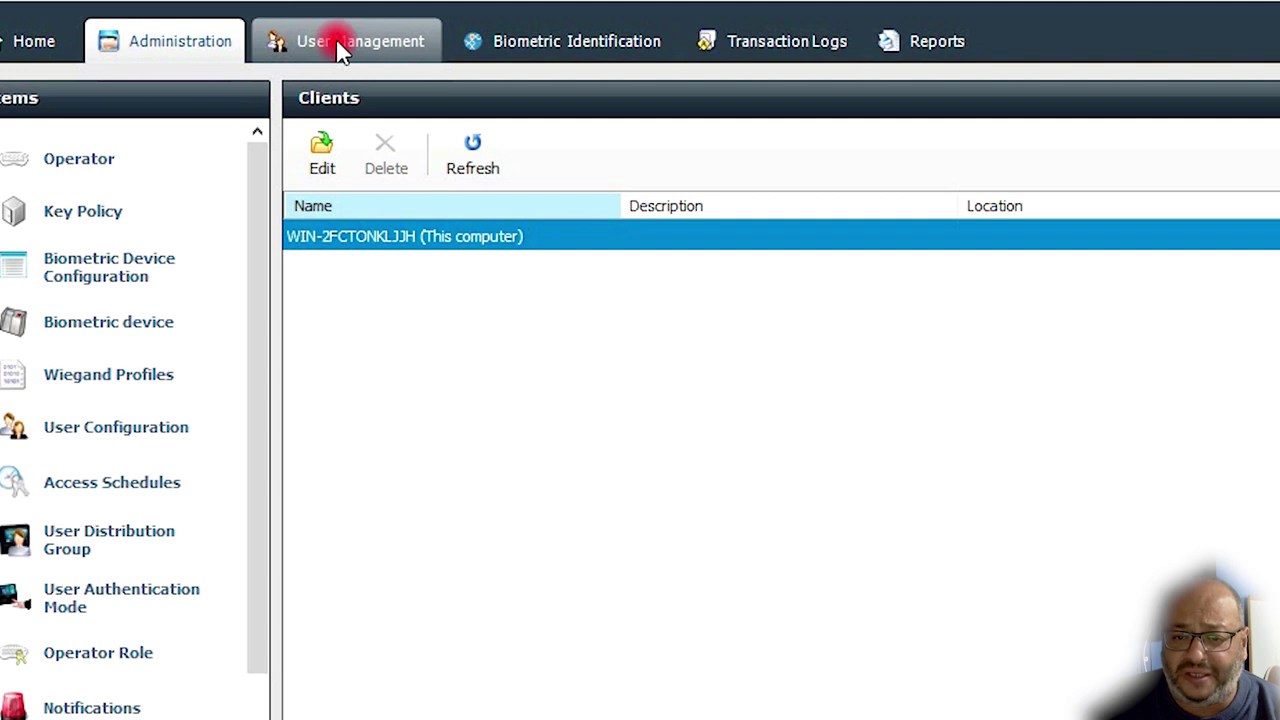
Step: Start adding a user in User Management with card and fingers users rights as the user configuration
{"action": "left_click", "coordinate": [340, 50]}
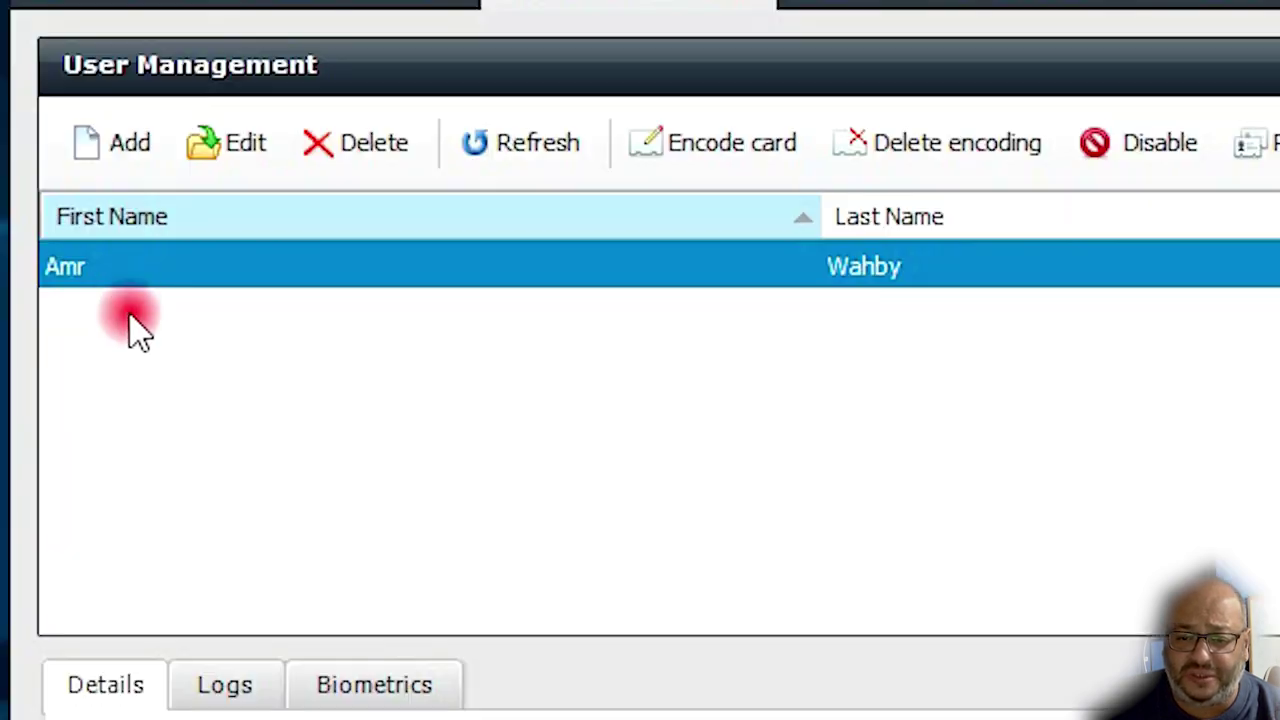
{"action": "left_click", "coordinate": [125, 165]}
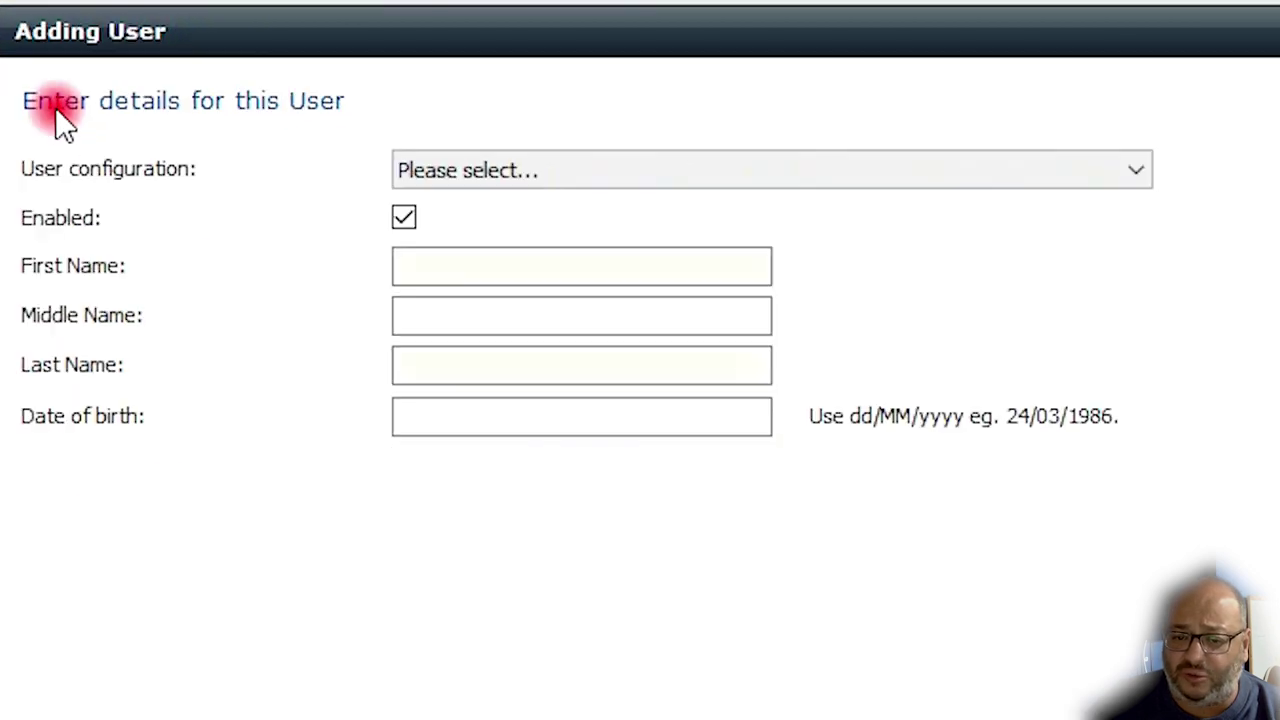
{"action": "left_click", "coordinate": [1110, 180]}
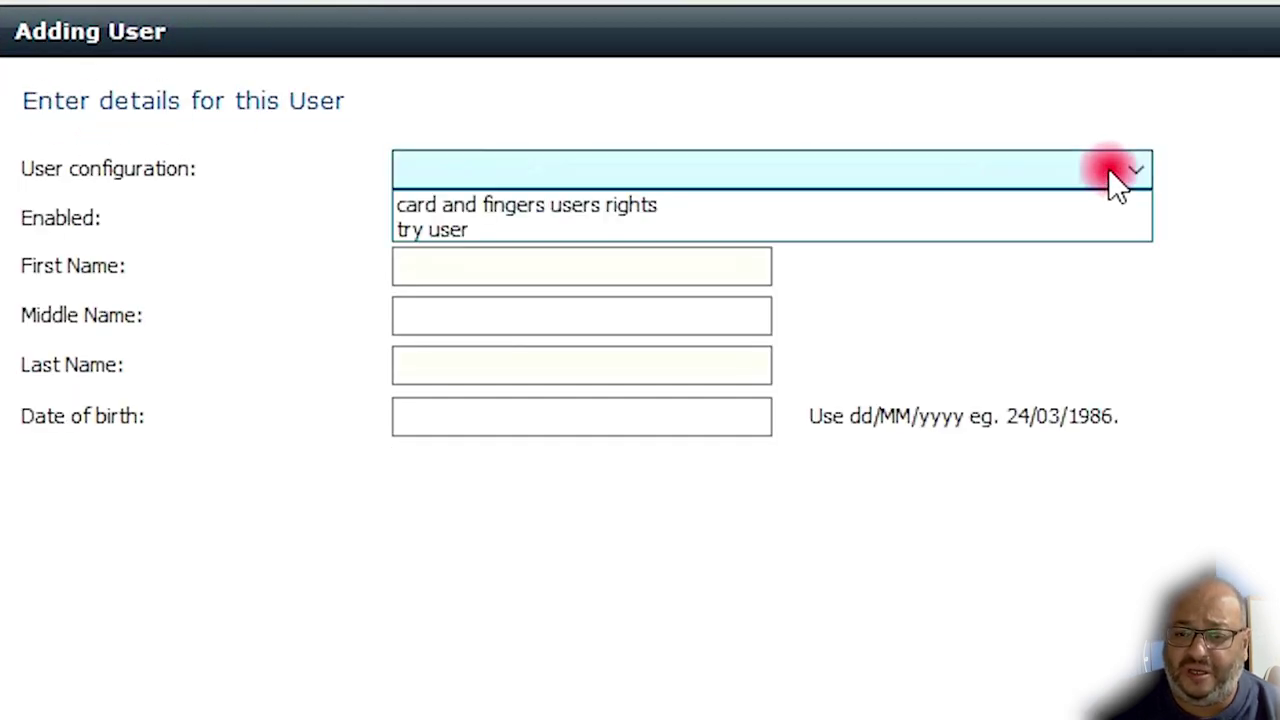
{"action": "left_click", "coordinate": [1033, 203]}
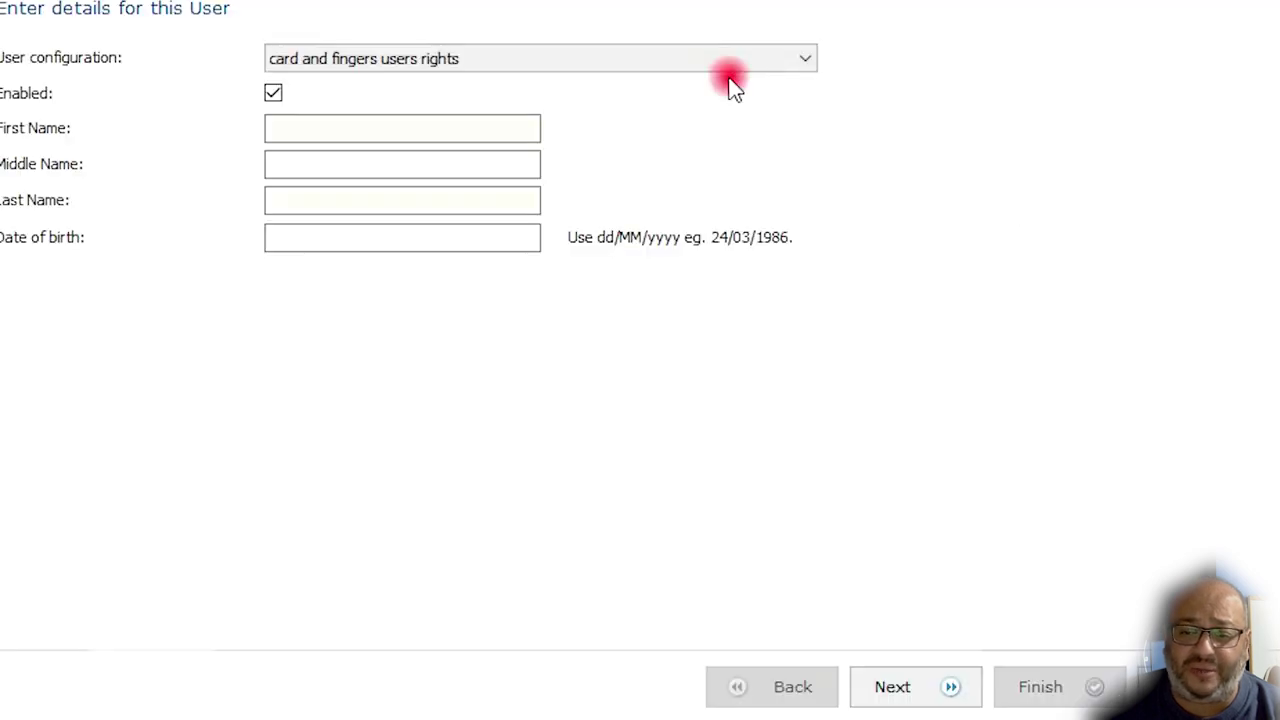
Step: Fill in the new user's first name and last name, and continue to the additional details page
{"action": "left_click", "coordinate": [456, 135]}
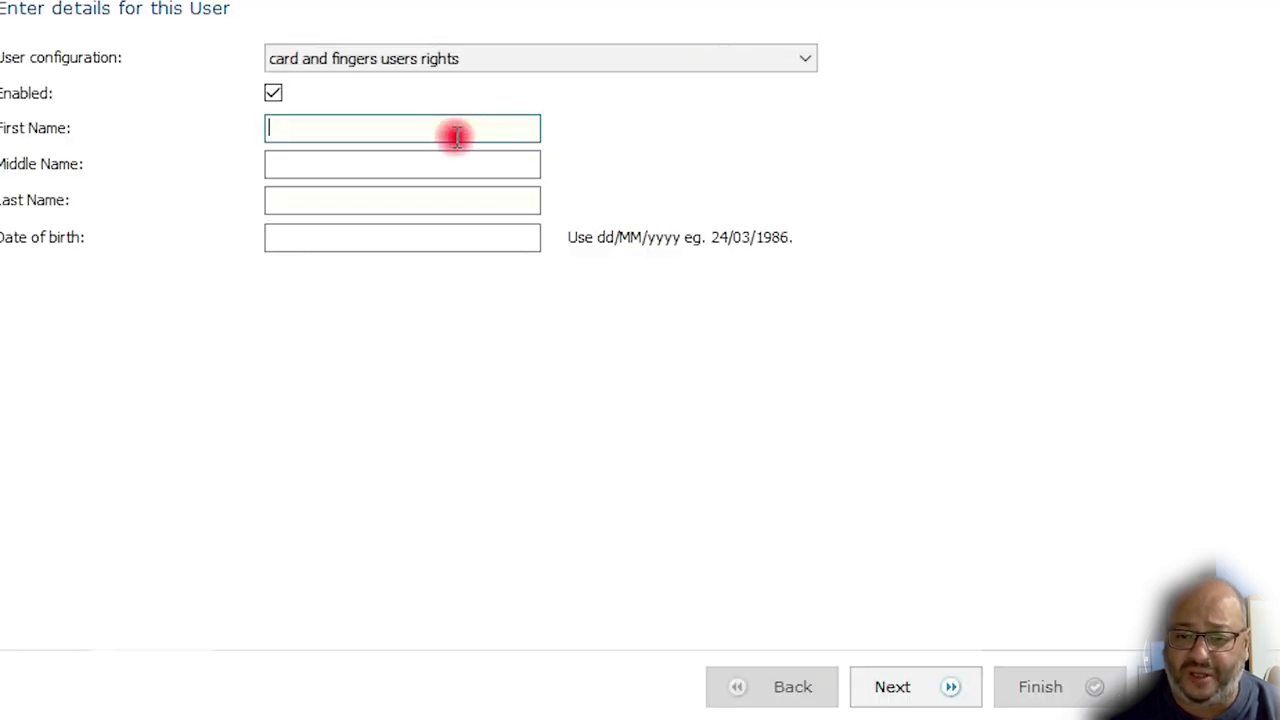
{"action": "type", "text": "a"}
{"action": "left_click", "coordinate": [424, 198]}
{"action": "type", "text": "d"}
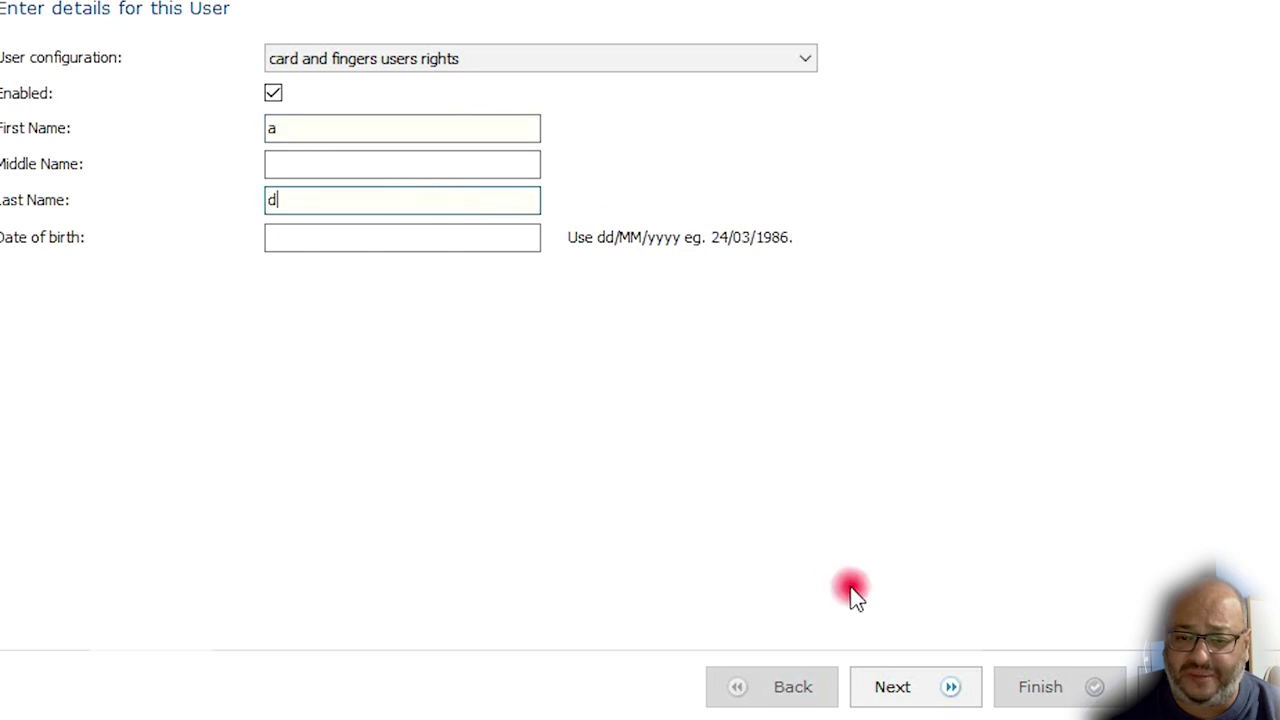
{"action": "left_click", "coordinate": [891, 688]}
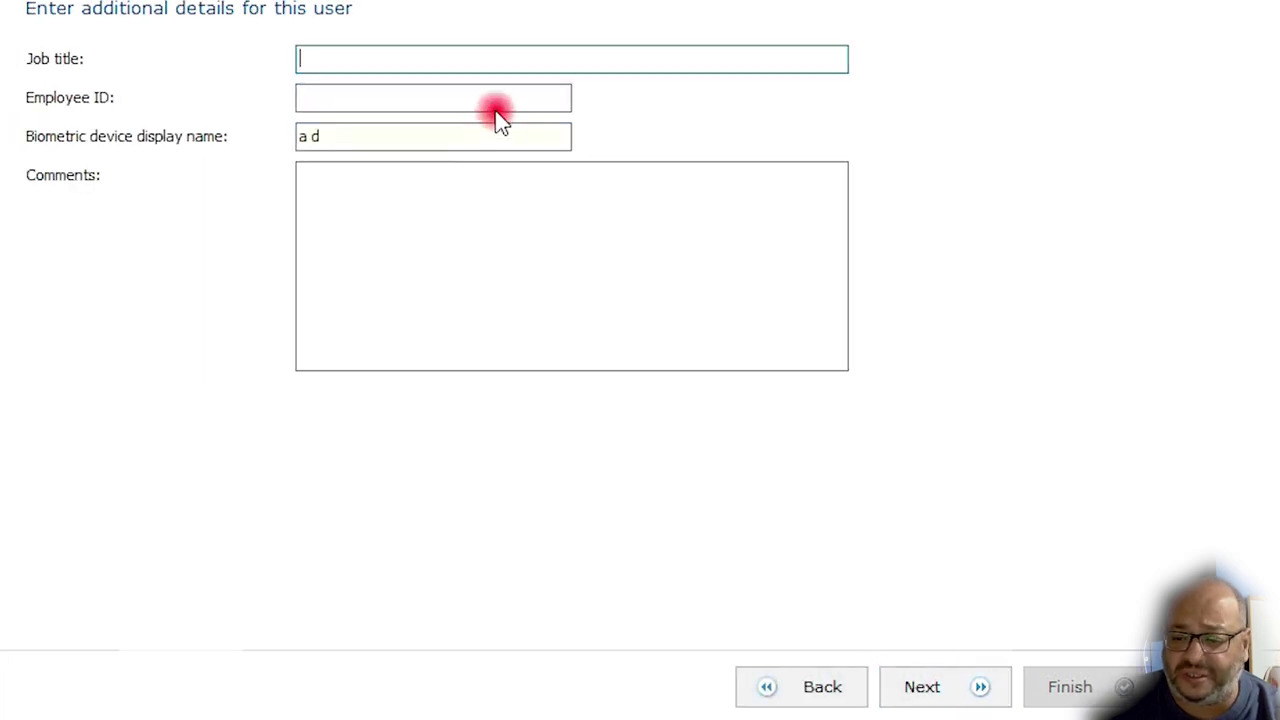
Step: Leave the additional user details unchanged, read the card serial number from the card, and continue to finger enrollment
{"action": "left_click", "coordinate": [928, 694]}
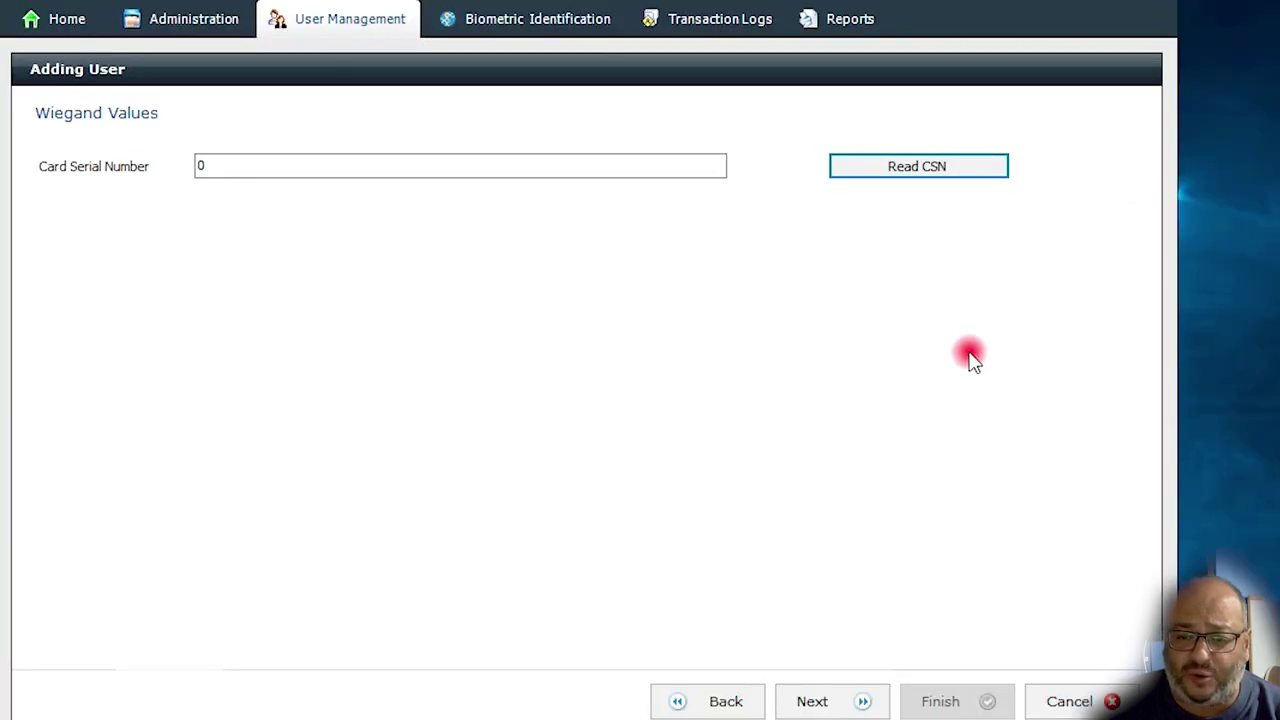
{"action": "left_click", "coordinate": [921, 168]}
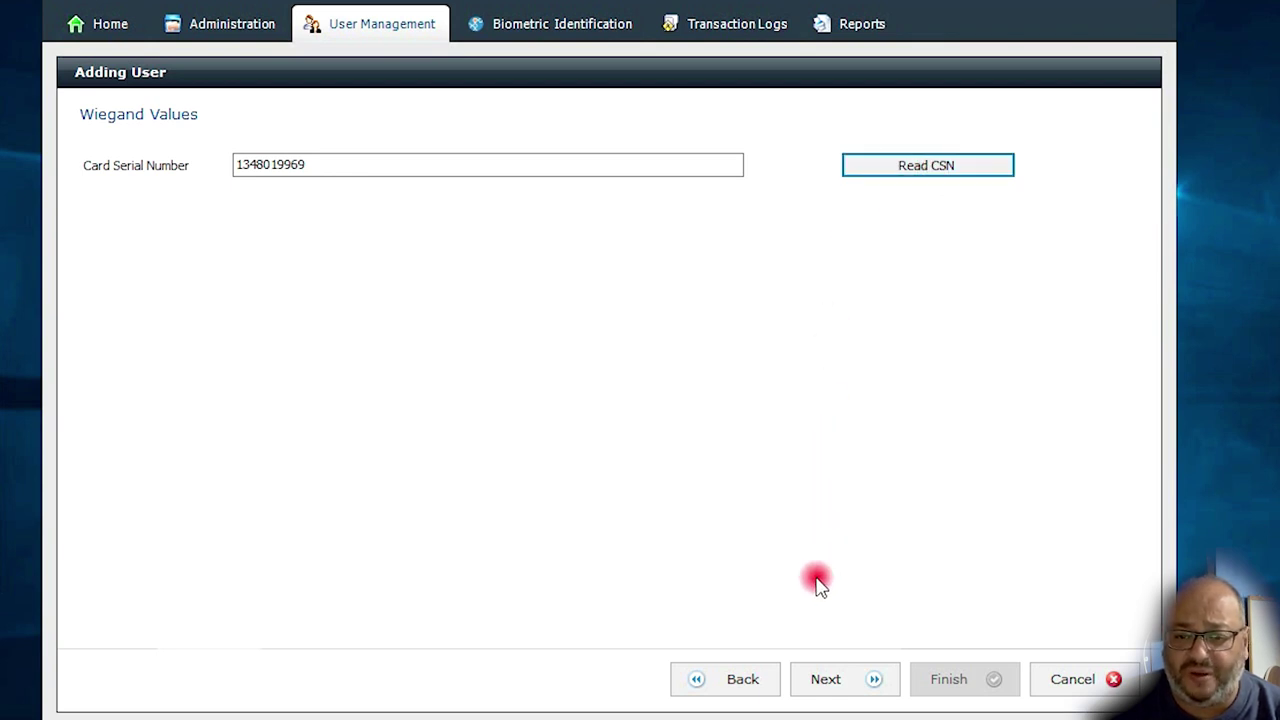
{"action": "left_click", "coordinate": [834, 679]}
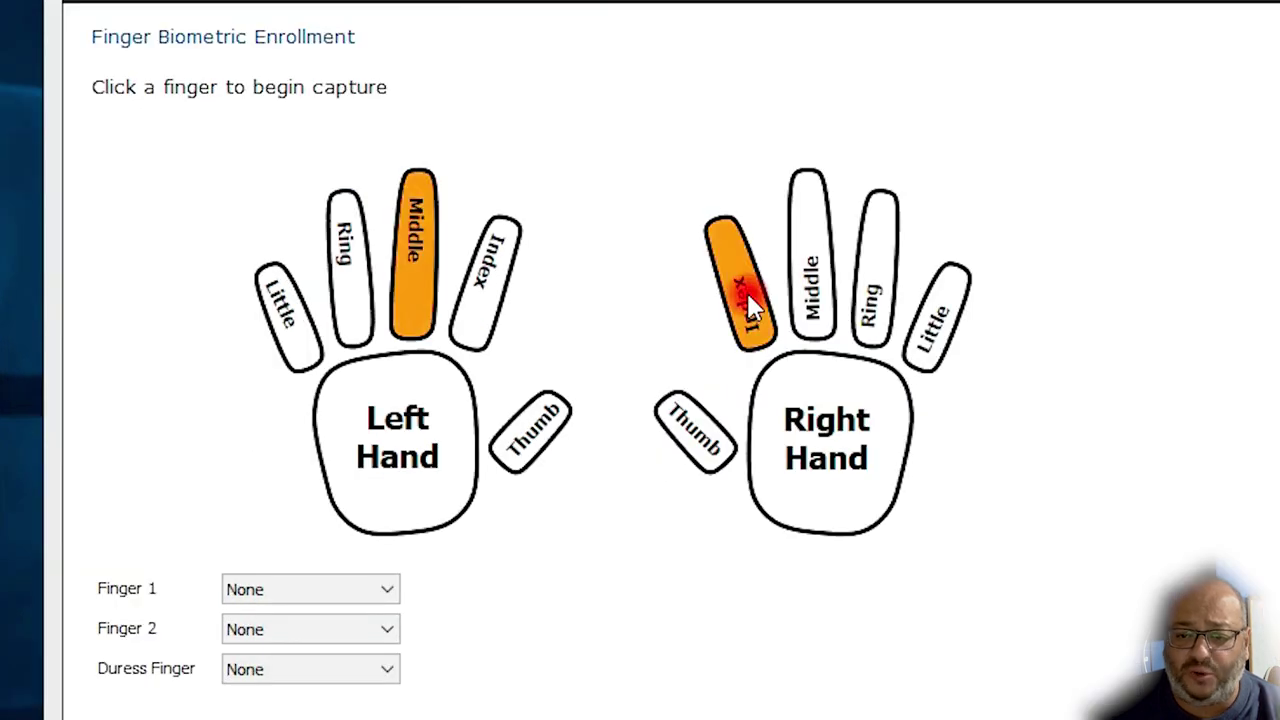
Step: Capture the right index finger, and finish adding the user with the card encoded
{"action": "left_click", "coordinate": [586, 296]}
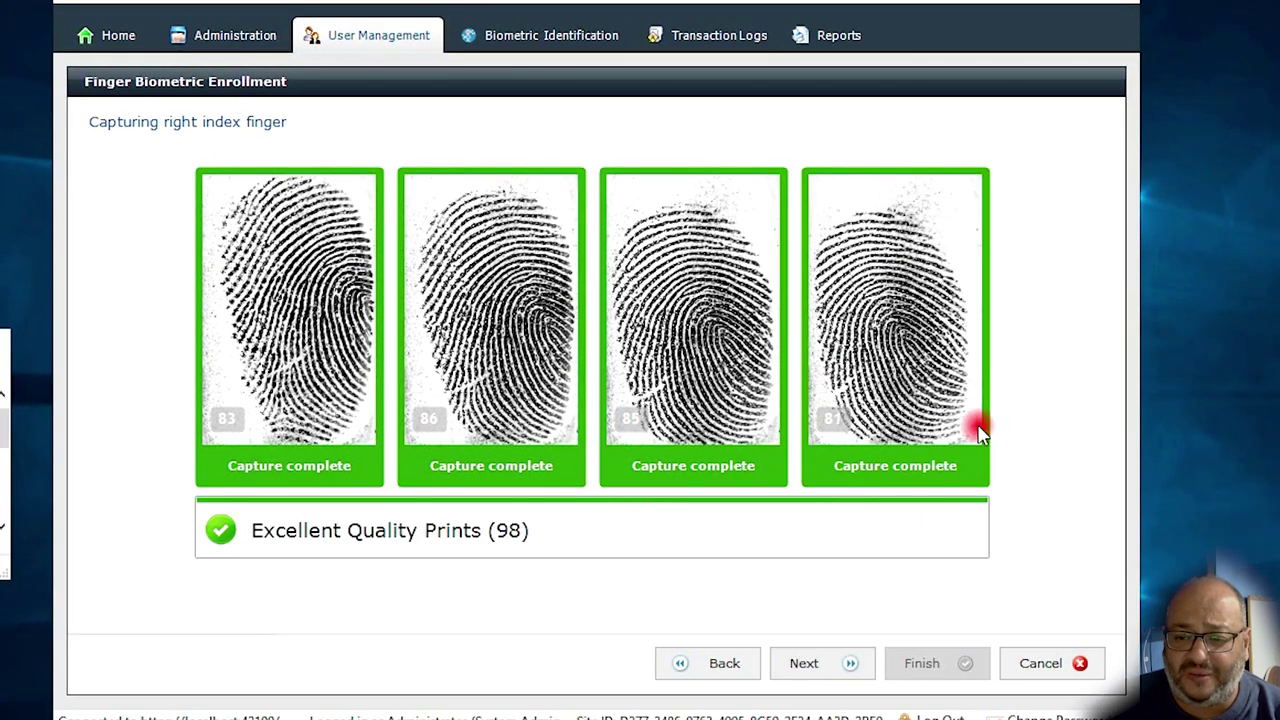
{"action": "left_click", "coordinate": [845, 661]}
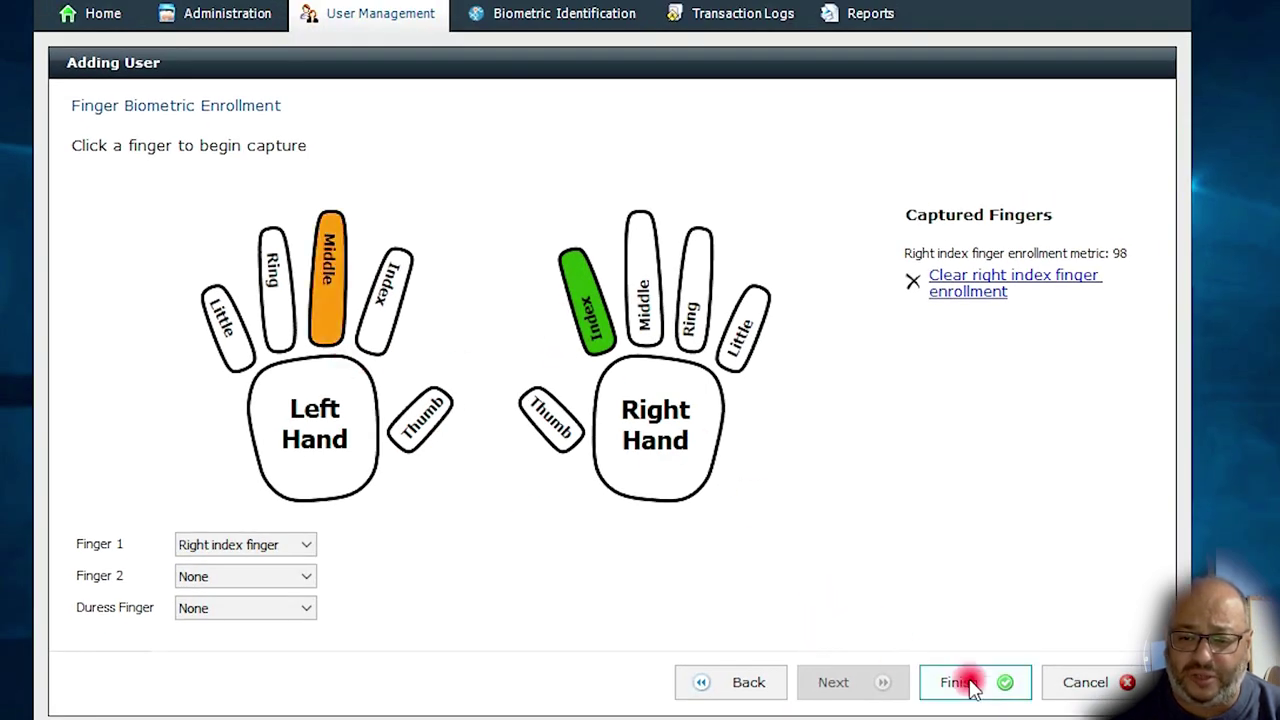
{"action": "left_click", "coordinate": [968, 684]}
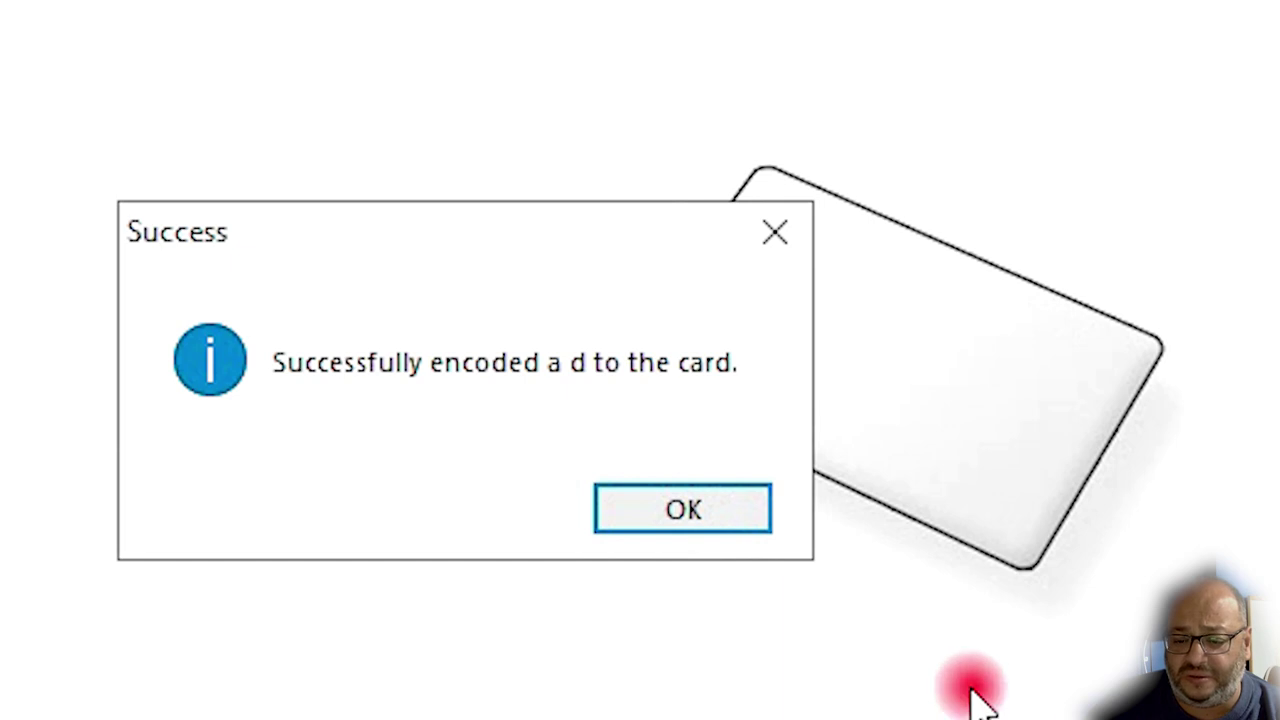
{"action": "left_click", "coordinate": [735, 512]}
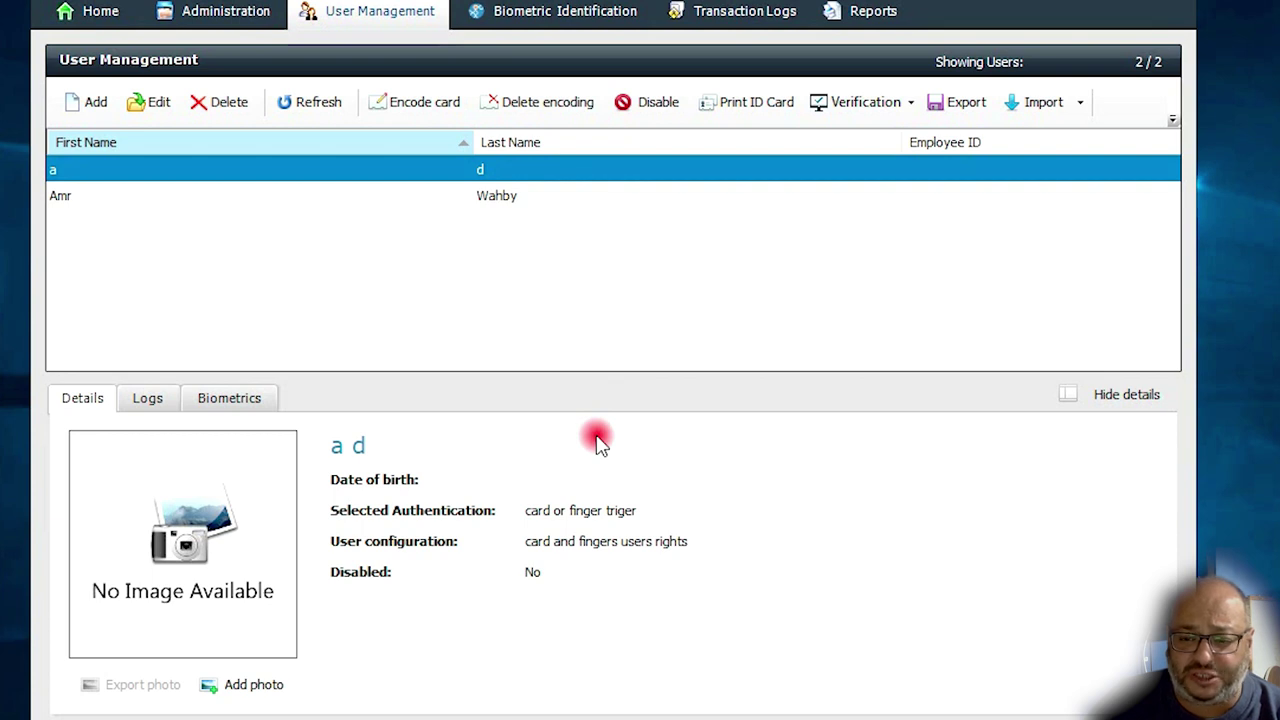
Step: Check the new user's logs, the system status on the home page, and the access entries in Transaction Logs
{"action": "left_click", "coordinate": [156, 408]}
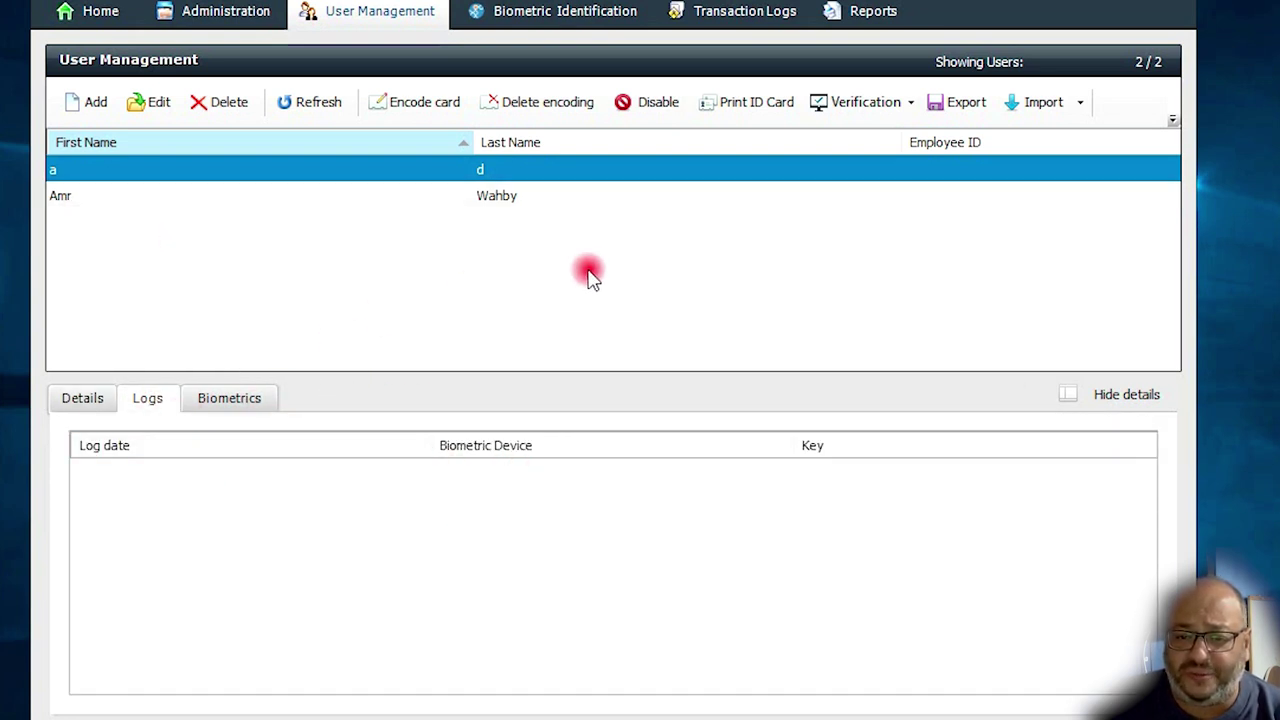
{"action": "left_click", "coordinate": [776, 15]}
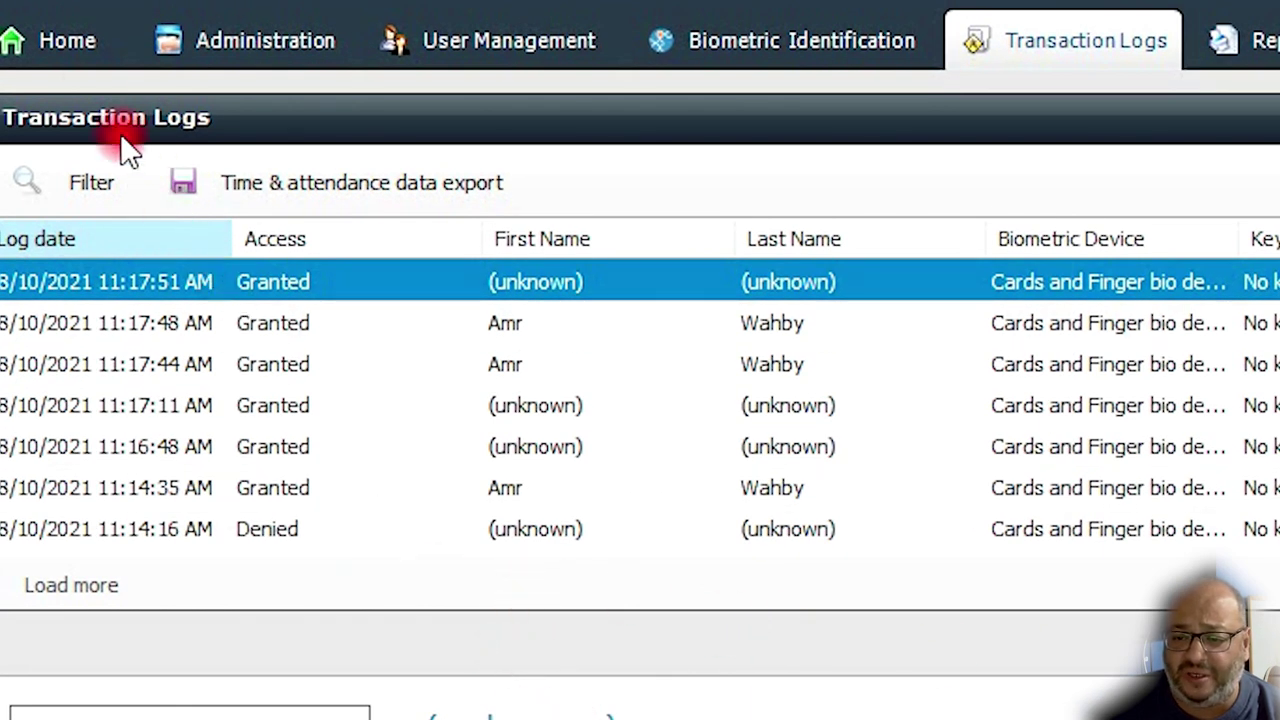
{"action": "left_click", "coordinate": [72, 52]}
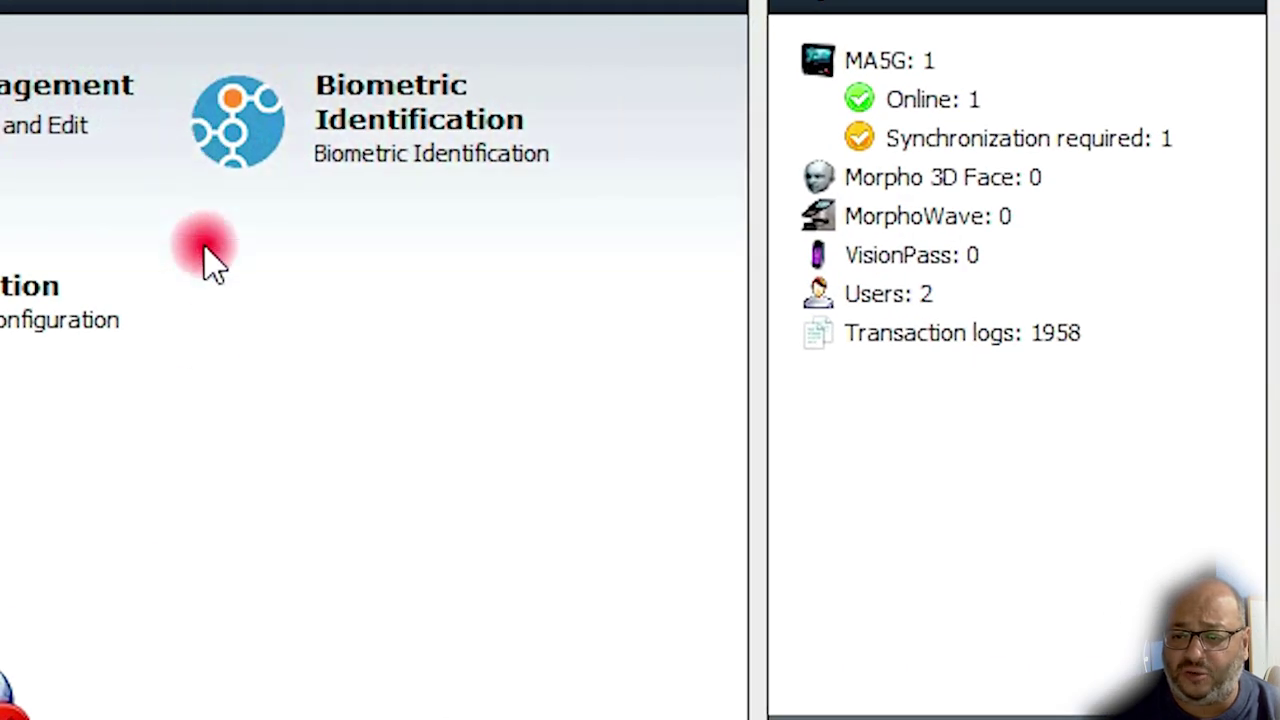
{"action": "left_click", "coordinate": [220, 72]}
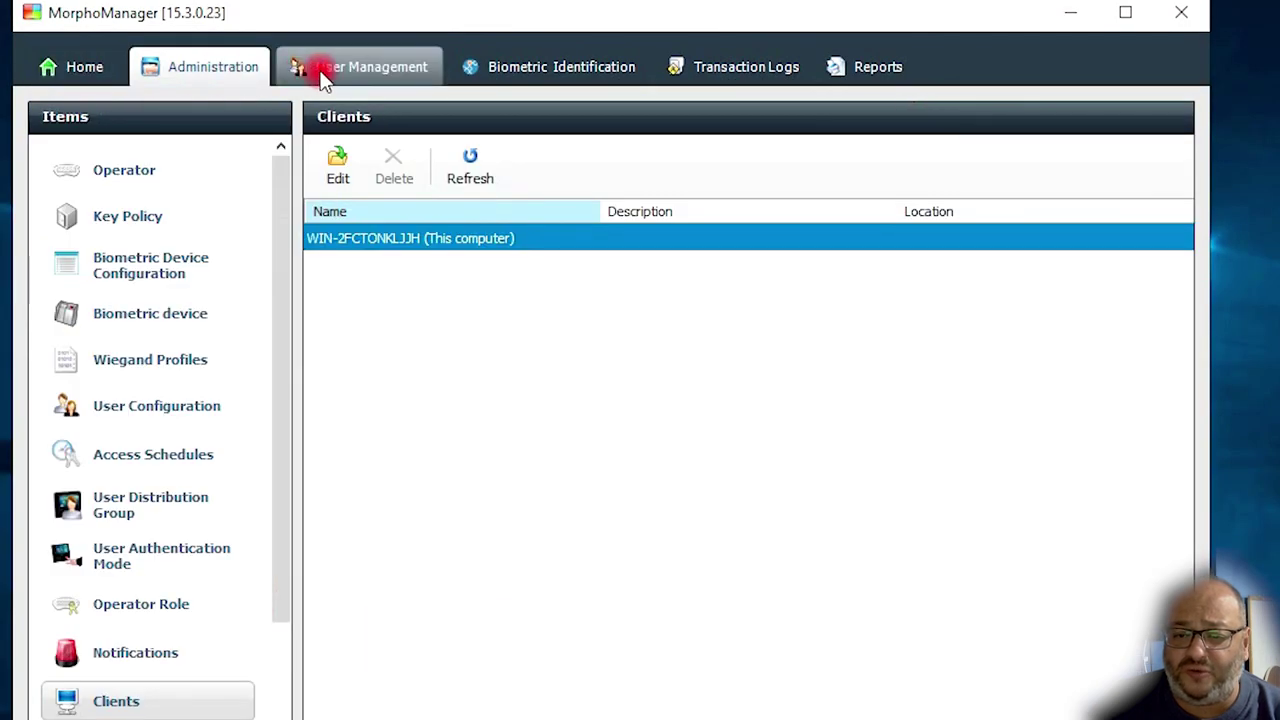
{"action": "left_click", "coordinate": [722, 72]}
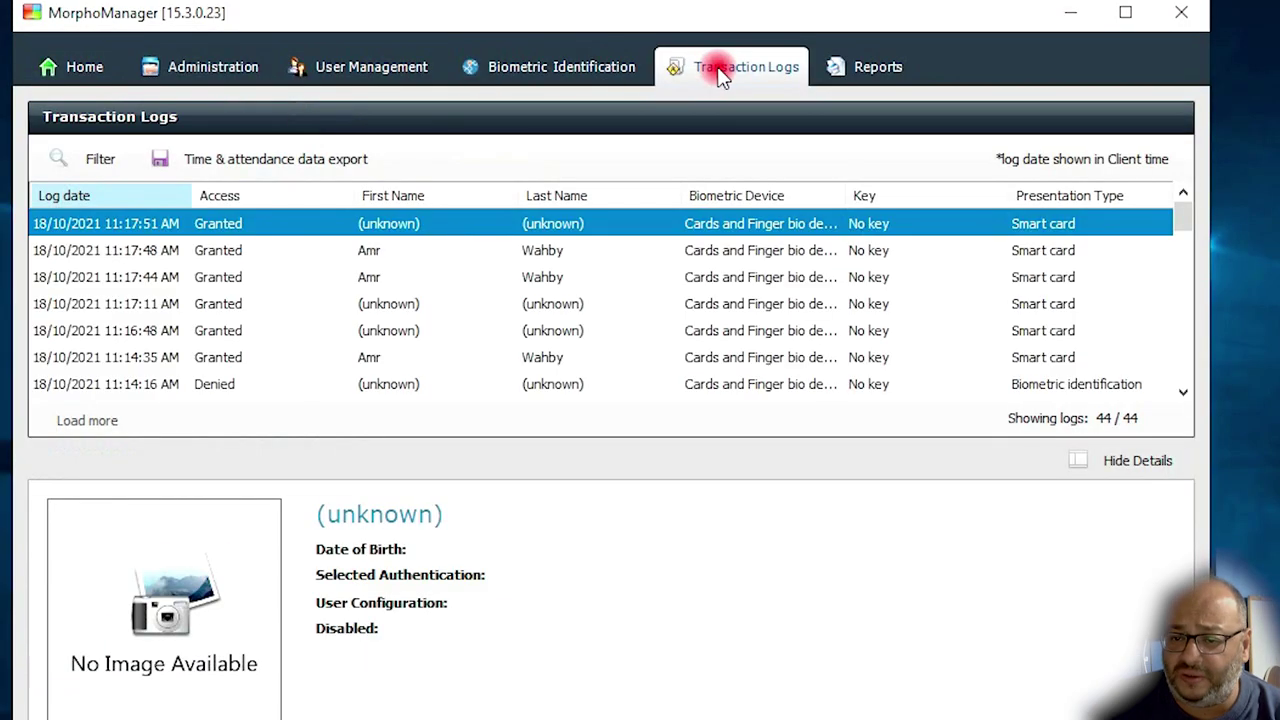